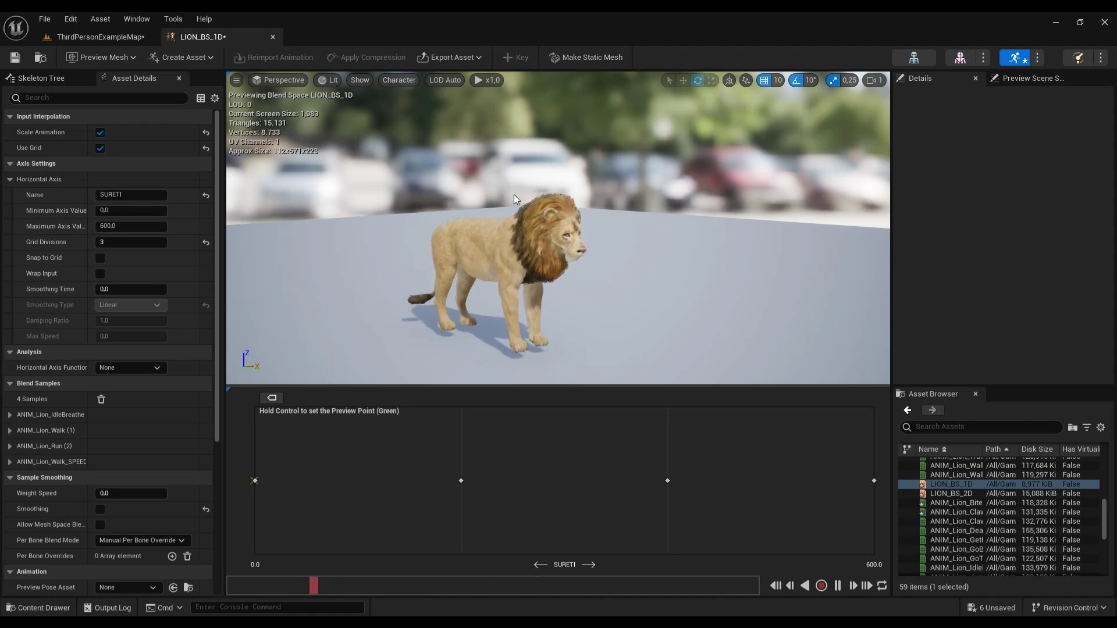
# Step: Switch to the ThirdPersonExampleMap level and find Animation > Blend Space in DERS60's new-asset menu
pyautogui.click(134, 39)
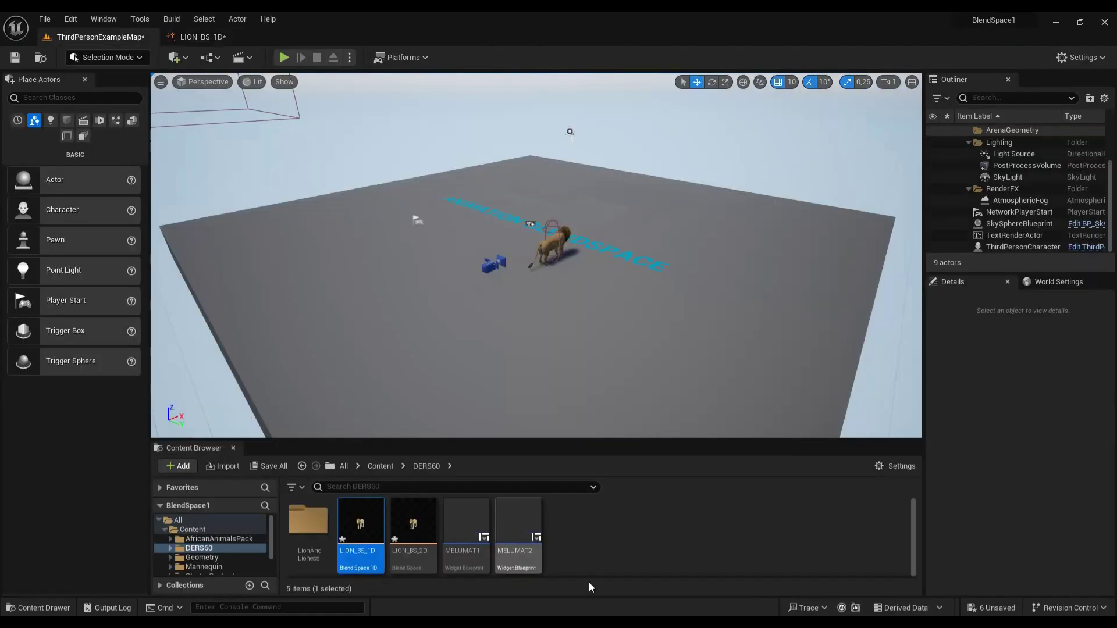
pyautogui.rightClick(580, 532)
pyautogui.moveTo(626, 304)
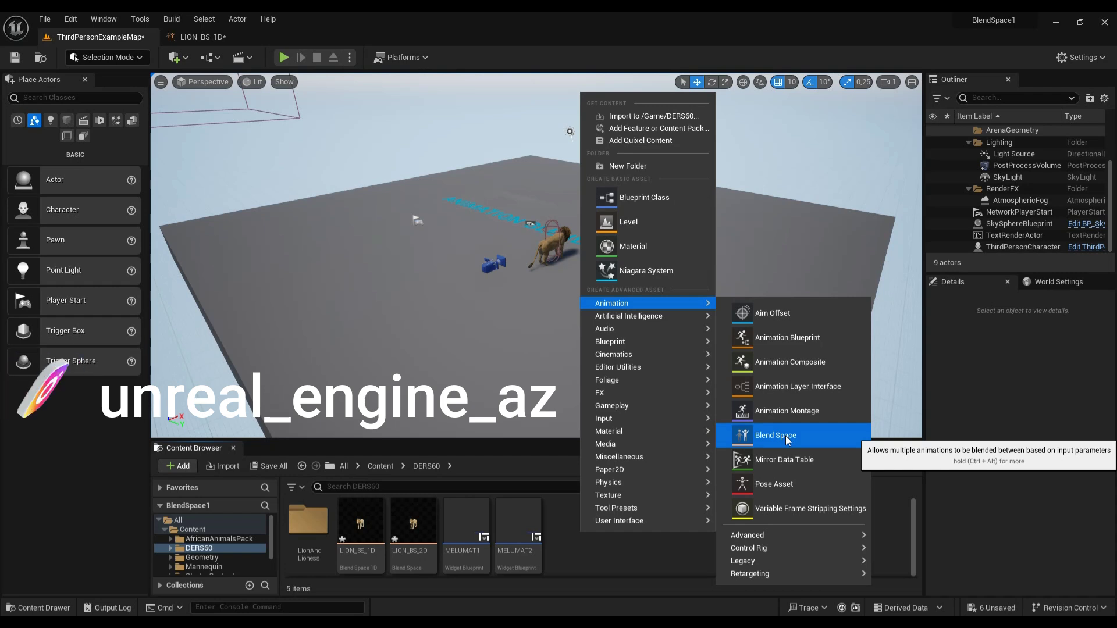
pyautogui.click(785, 435)
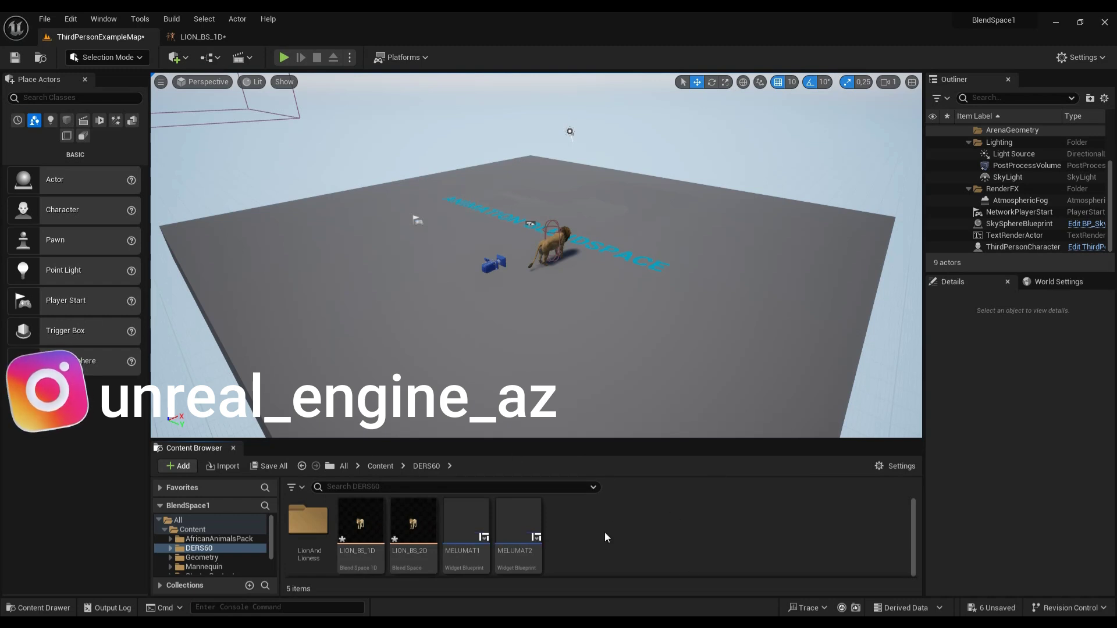
# Step: Browse the DERS60 new-asset submenus, then return to the LION_BS_1D blend space
pyautogui.rightClick(620, 533)
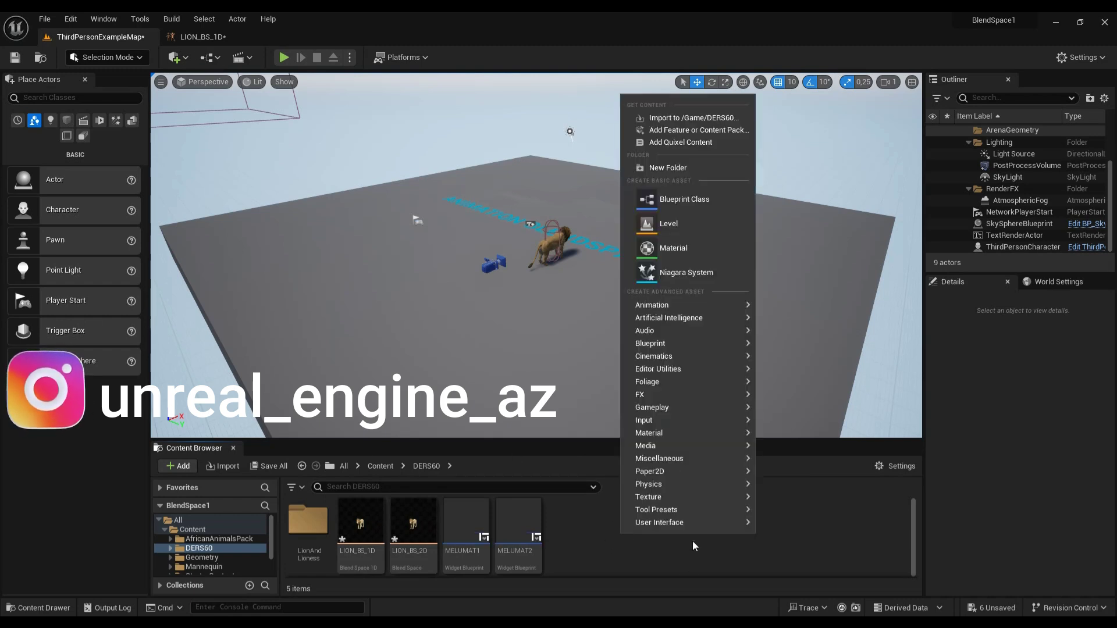
pyautogui.moveTo(692, 306)
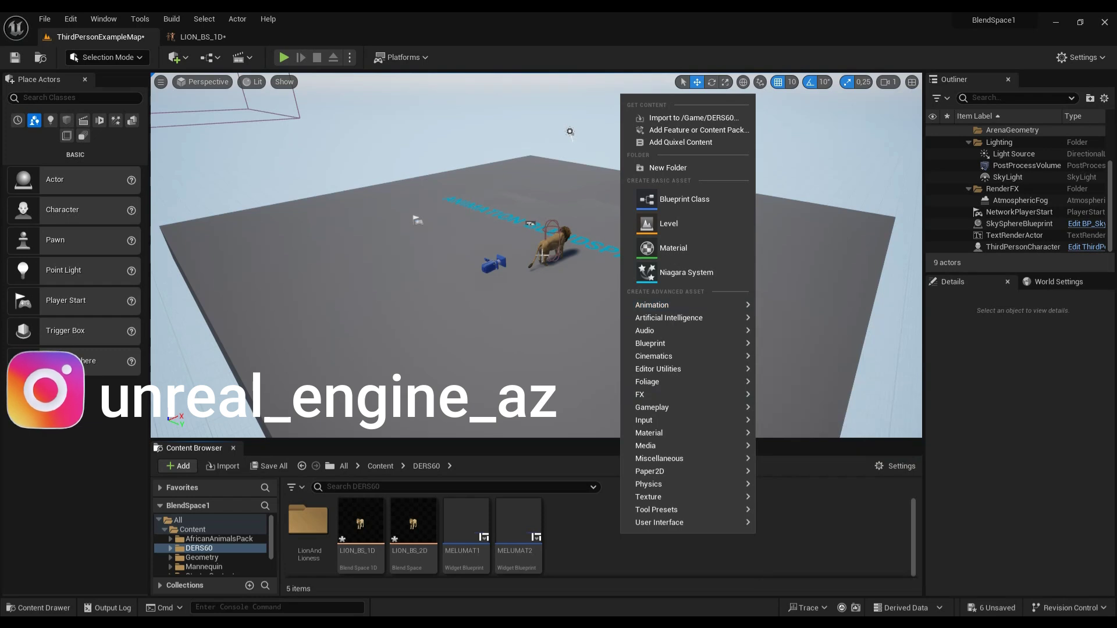
pyautogui.moveTo(734, 307)
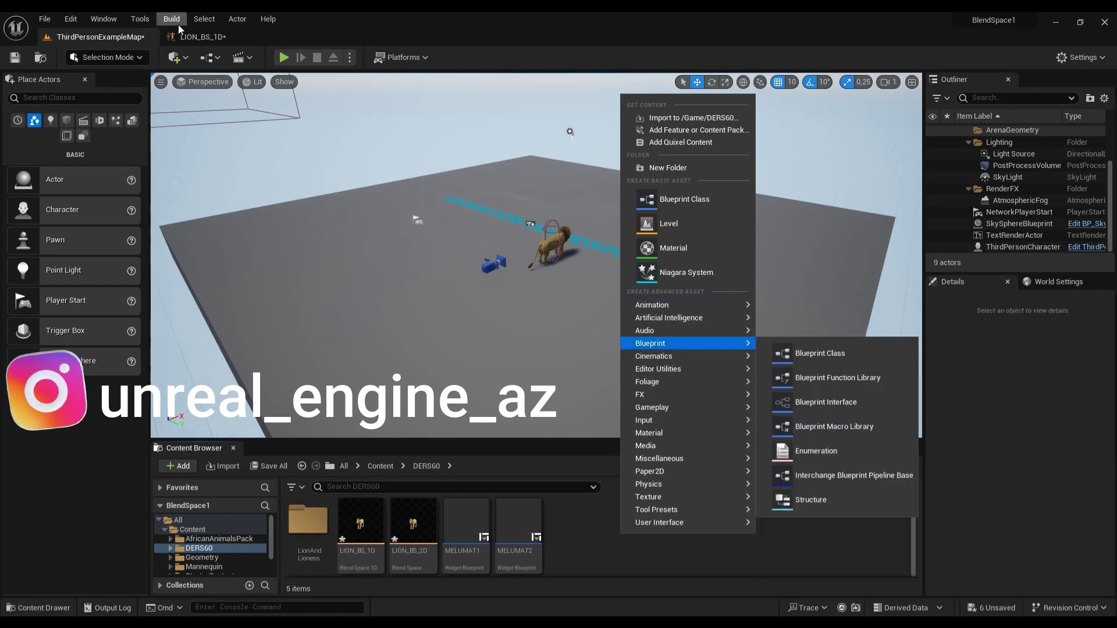
pyautogui.click(225, 39)
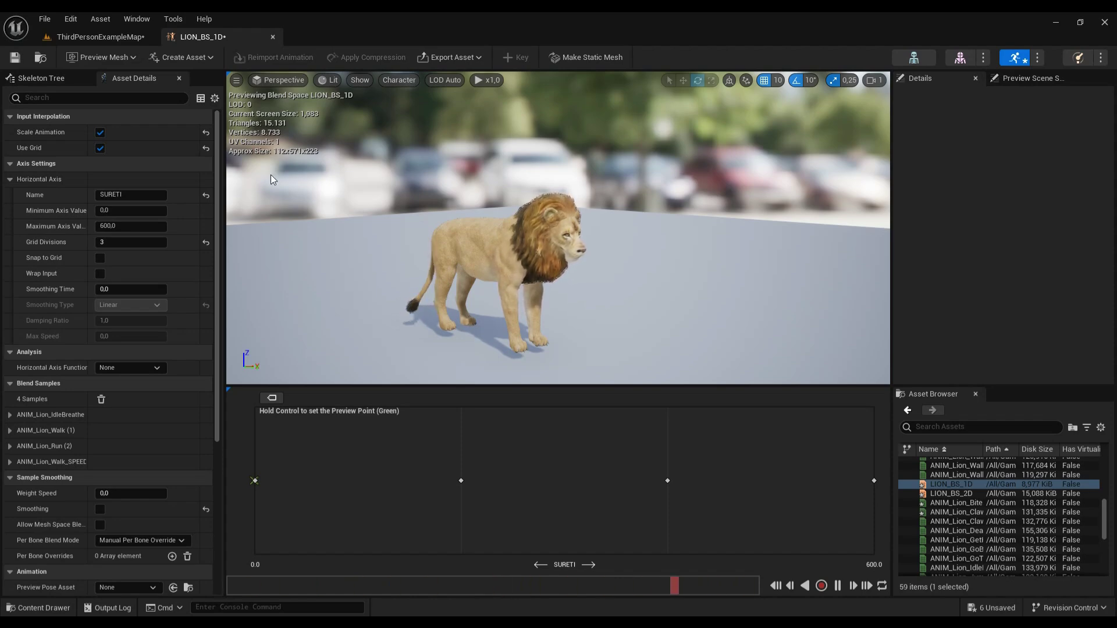
# Step: Back in ThirdPersonExampleMap, look through DERS60's Animation and Tool Presets asset menus, then close them
pyautogui.click(114, 39)
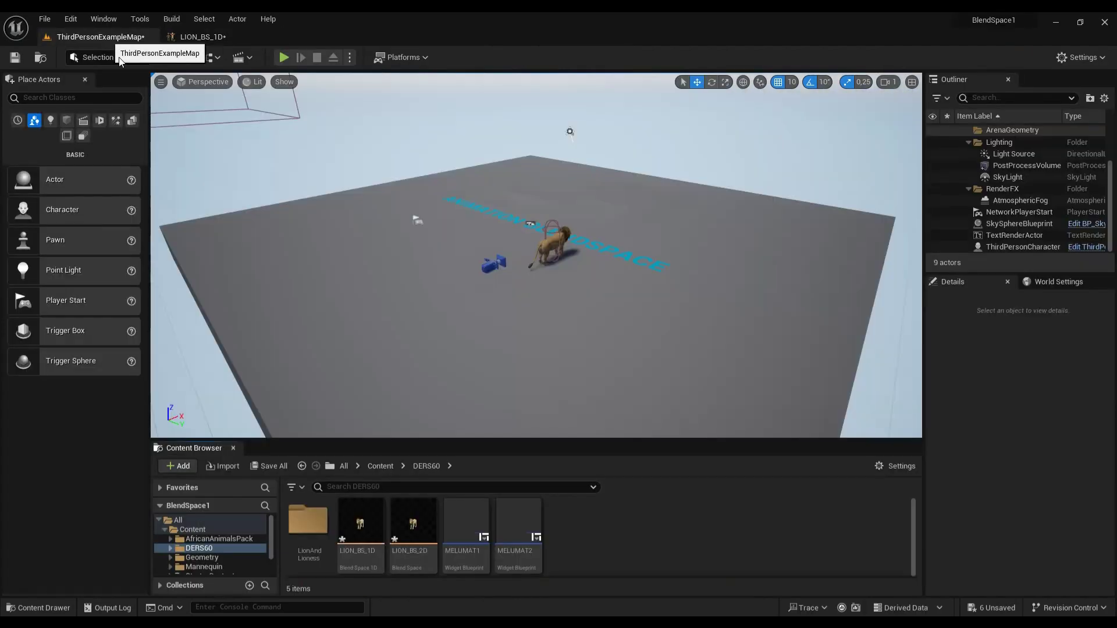
pyautogui.rightClick(631, 517)
pyautogui.moveTo(733, 288)
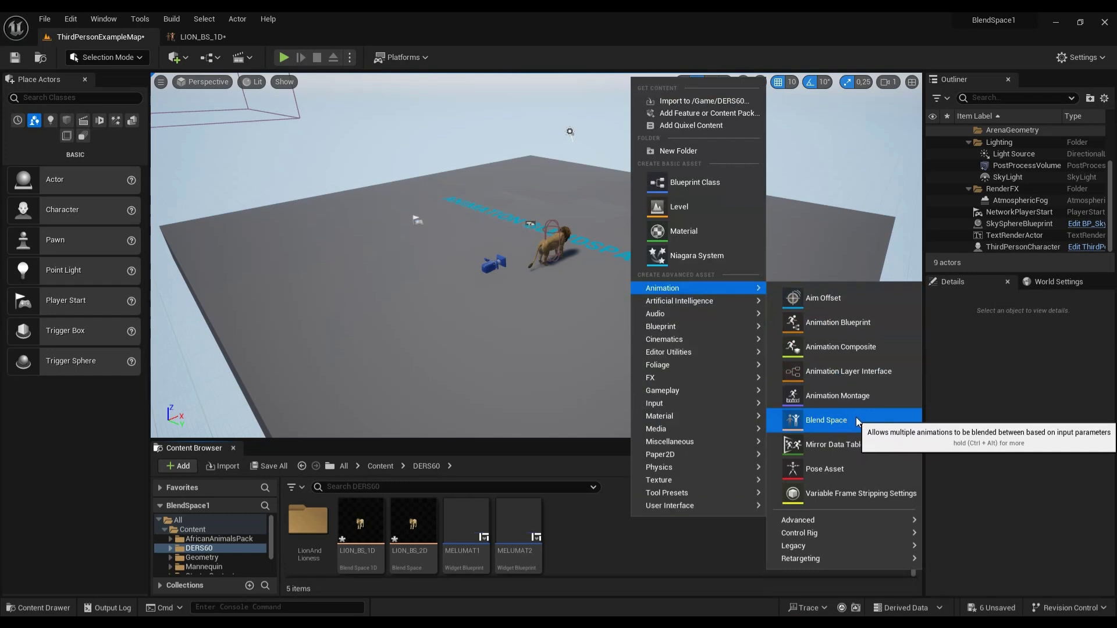
pyautogui.moveTo(809, 558)
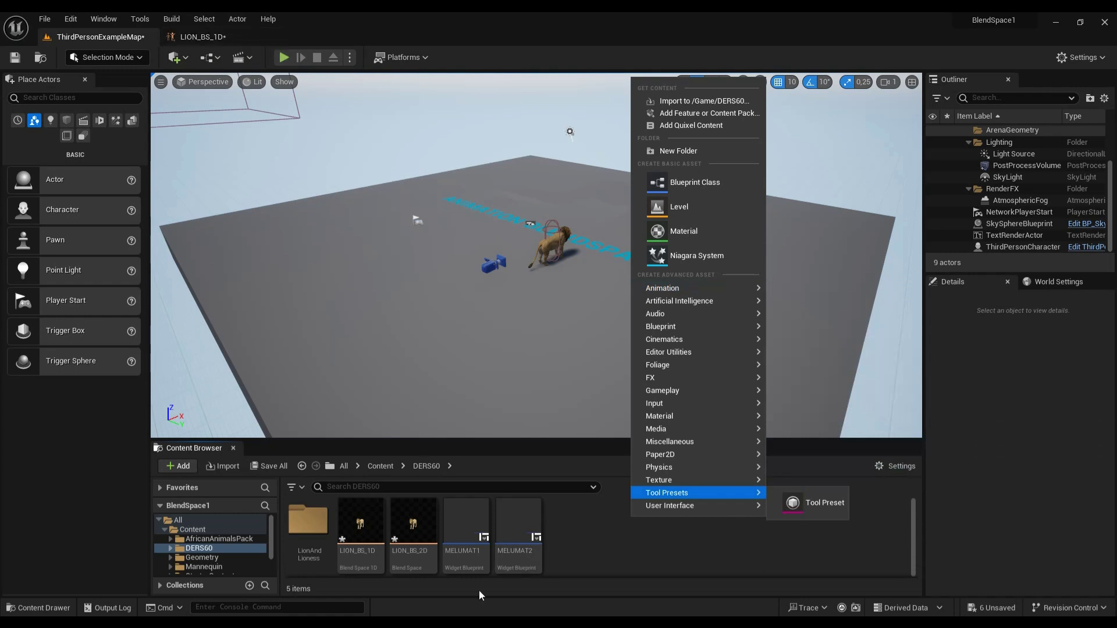
pyautogui.click(576, 526)
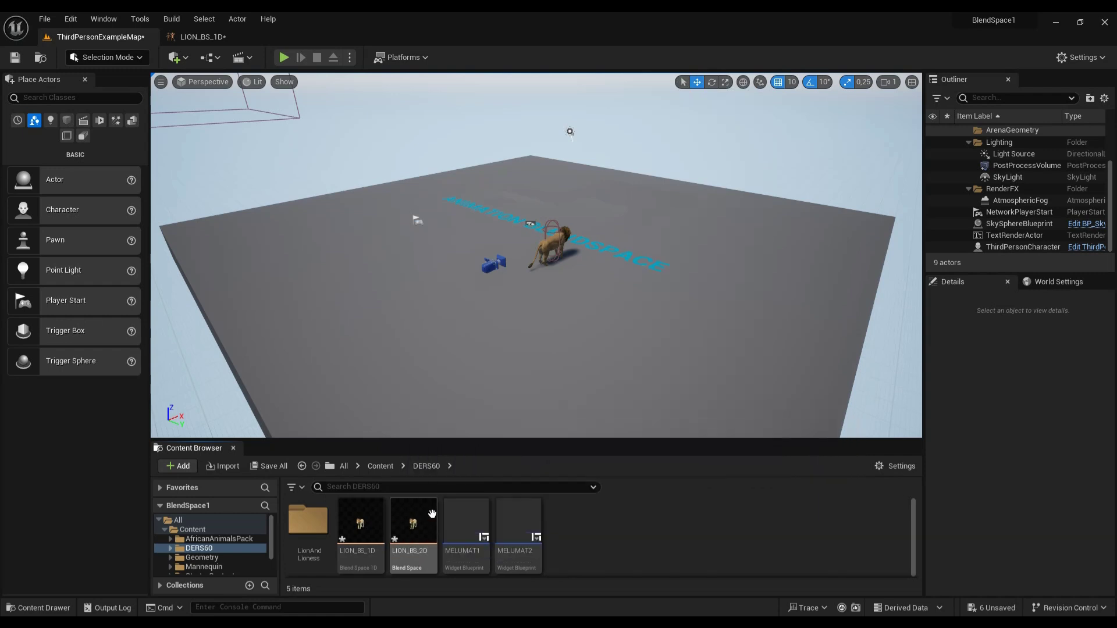
# Step: Choose Animation > Legacy > Blend Space 1D from DERS60's new-asset menu
pyautogui.rightClick(587, 527)
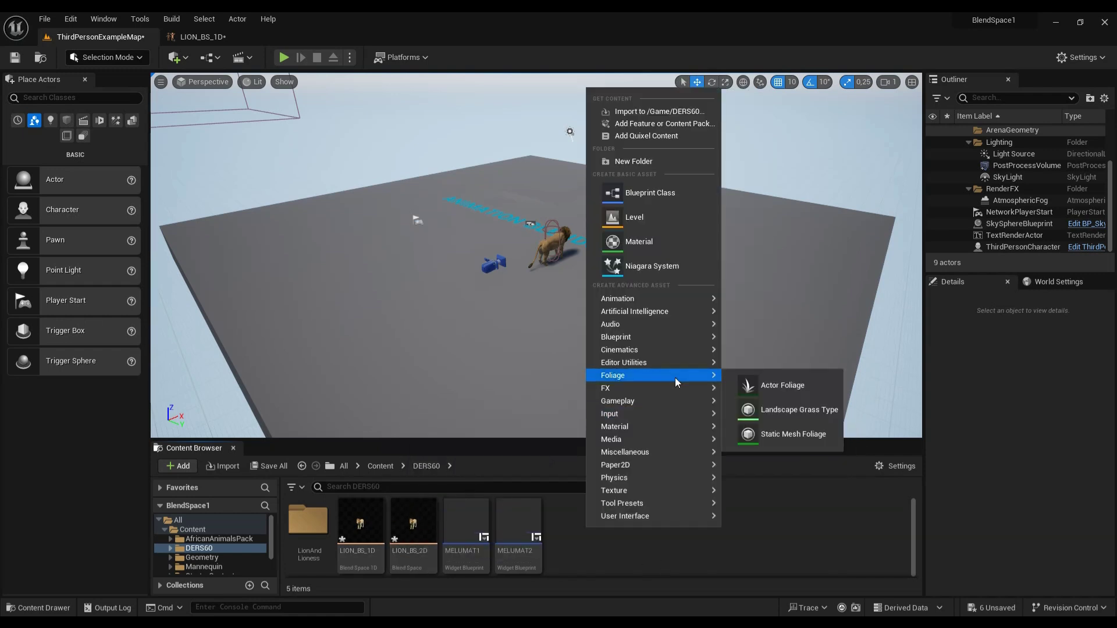
pyautogui.moveTo(649, 313)
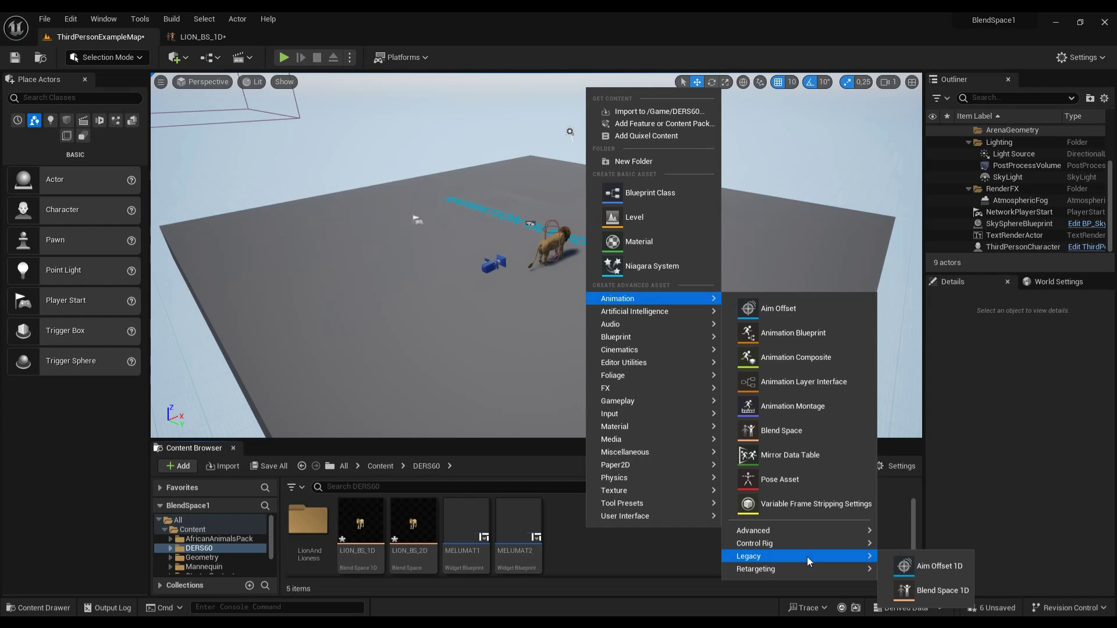
pyautogui.click(919, 593)
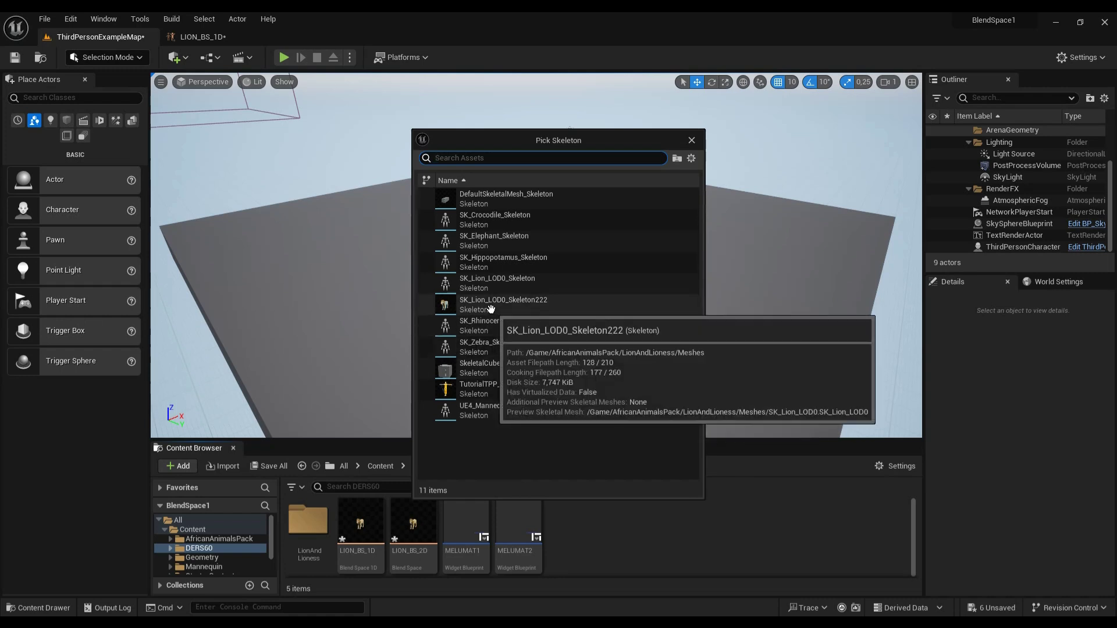
# Step: Base the blend space on SK_Lion_LOD0_Skeleton222, keep the name NewBlendSpace1D, and open it
pyautogui.click(491, 308)
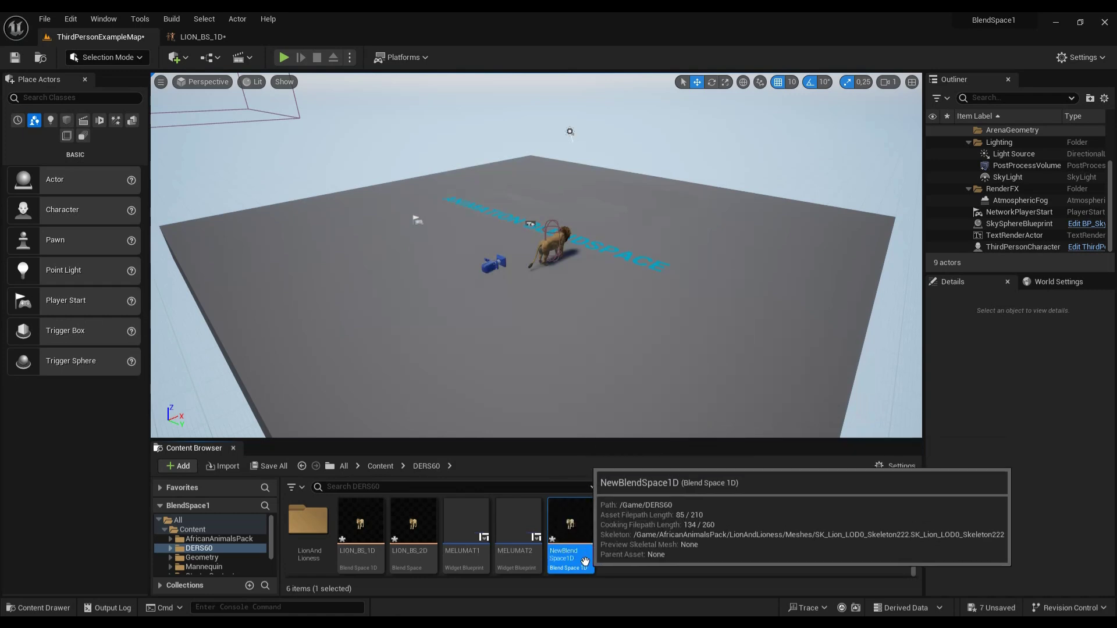
pyautogui.click(593, 566)
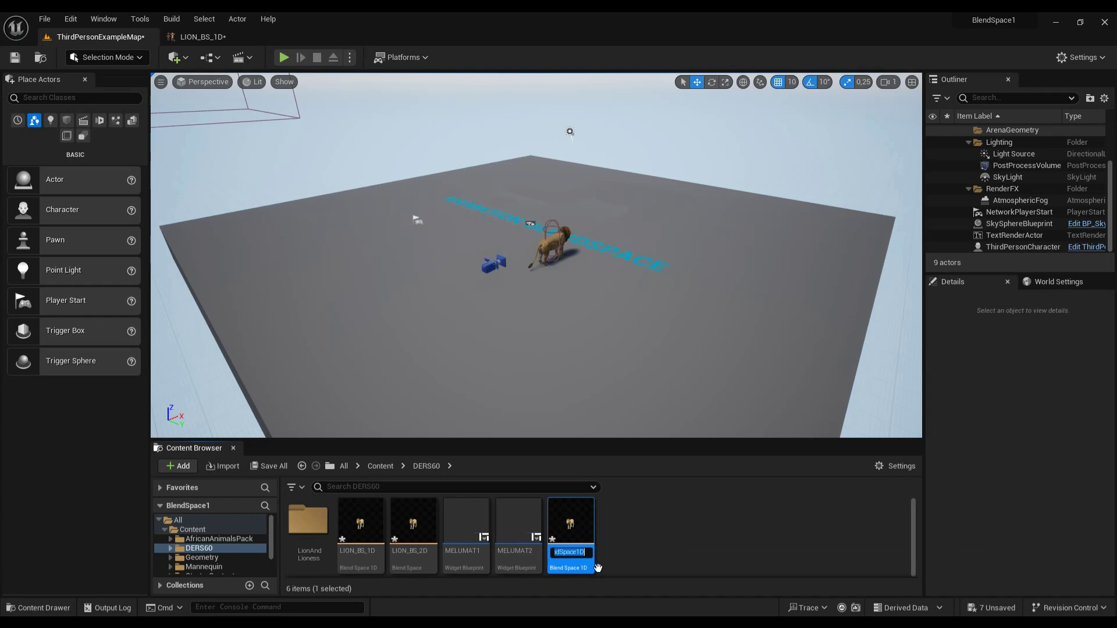
pyautogui.click(576, 530)
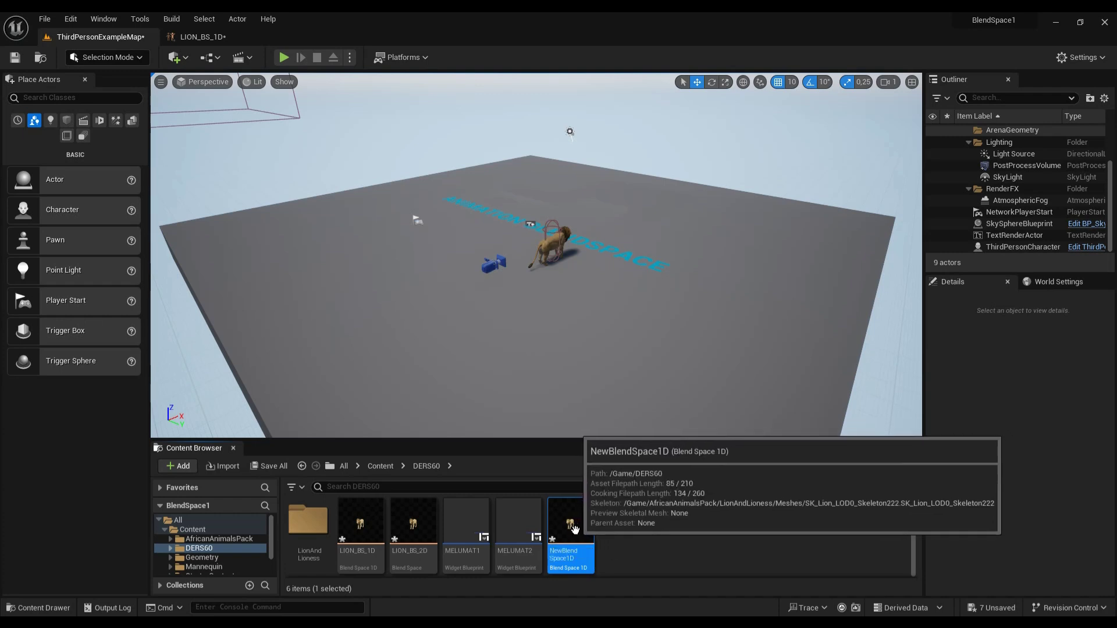
pyautogui.doubleClick(574, 528)
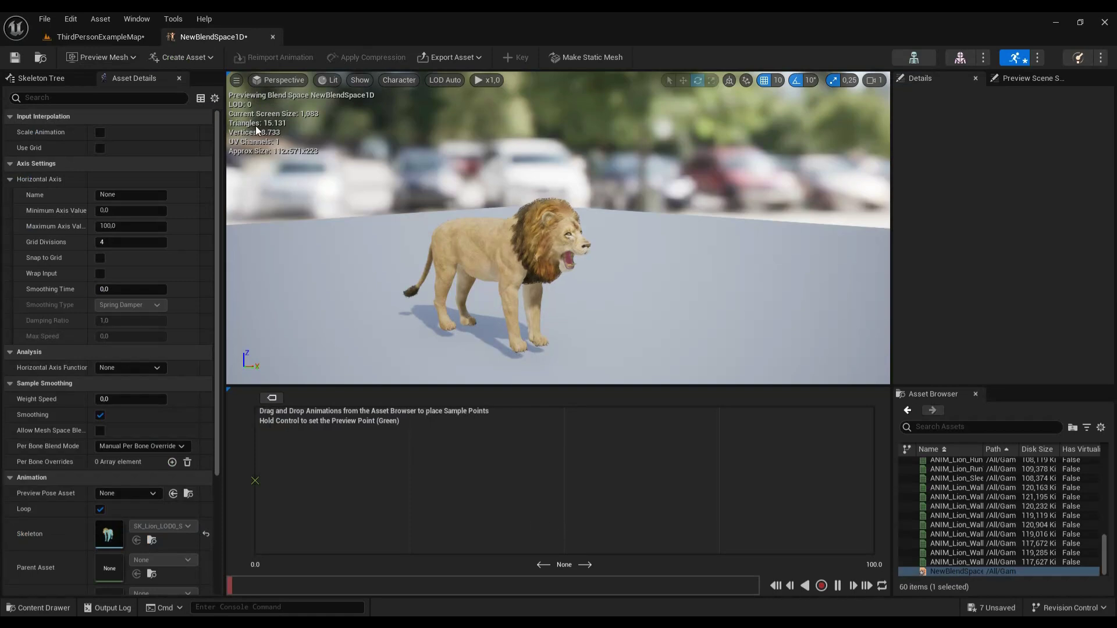
pyautogui.moveTo(587, 339); pyautogui.dragTo(556, 340)
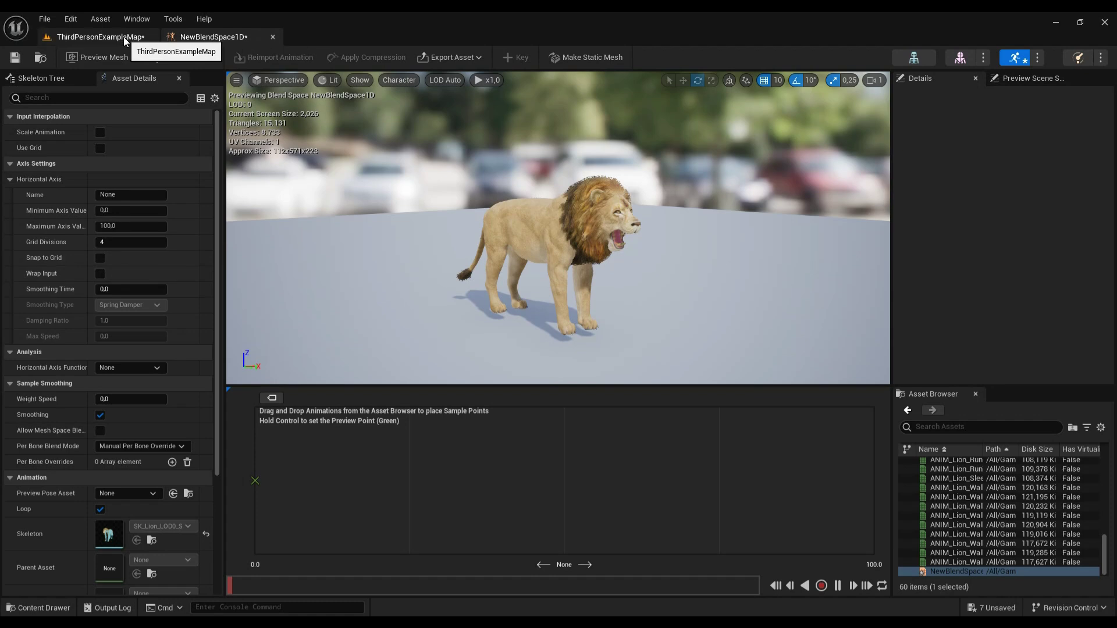
# Step: Open ThirdPersonBP/Blueprints/ThirdPersonCharacter and check Character Movement's 600 cm/s Max Walk Speed
pyautogui.click(124, 40)
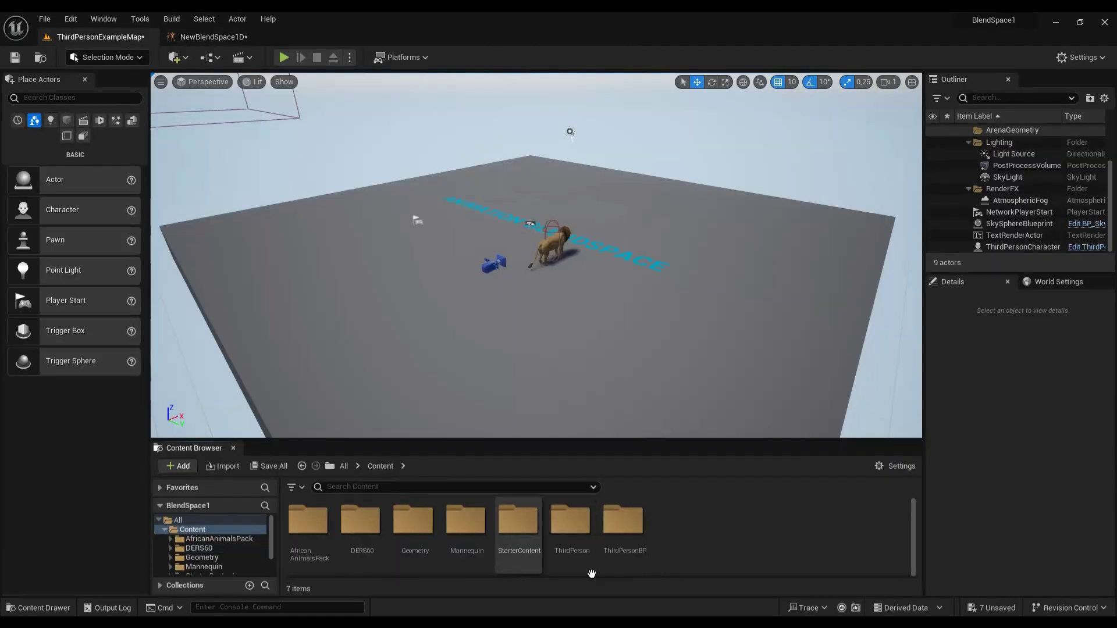
pyautogui.doubleClick(621, 521)
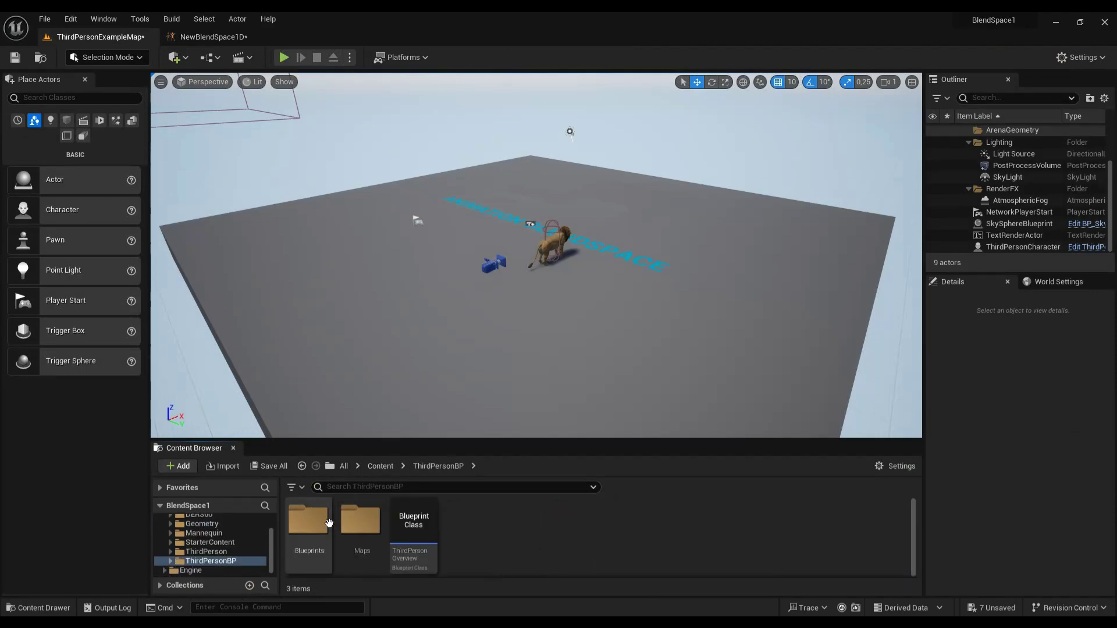
pyautogui.doubleClick(308, 521)
pyautogui.doubleClick(309, 520)
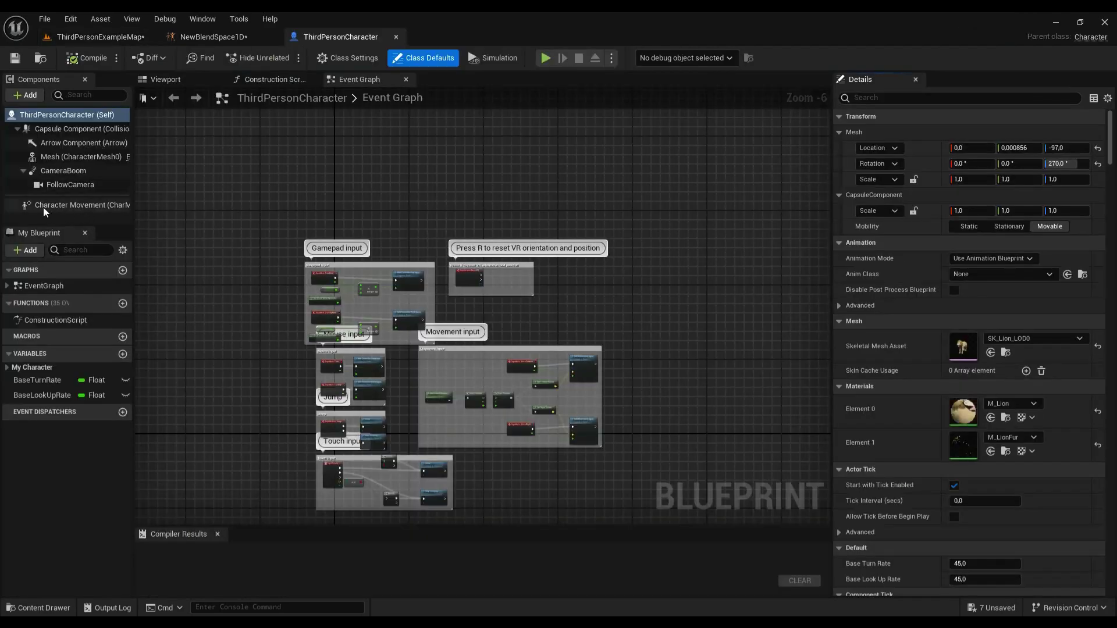
pyautogui.click(88, 206)
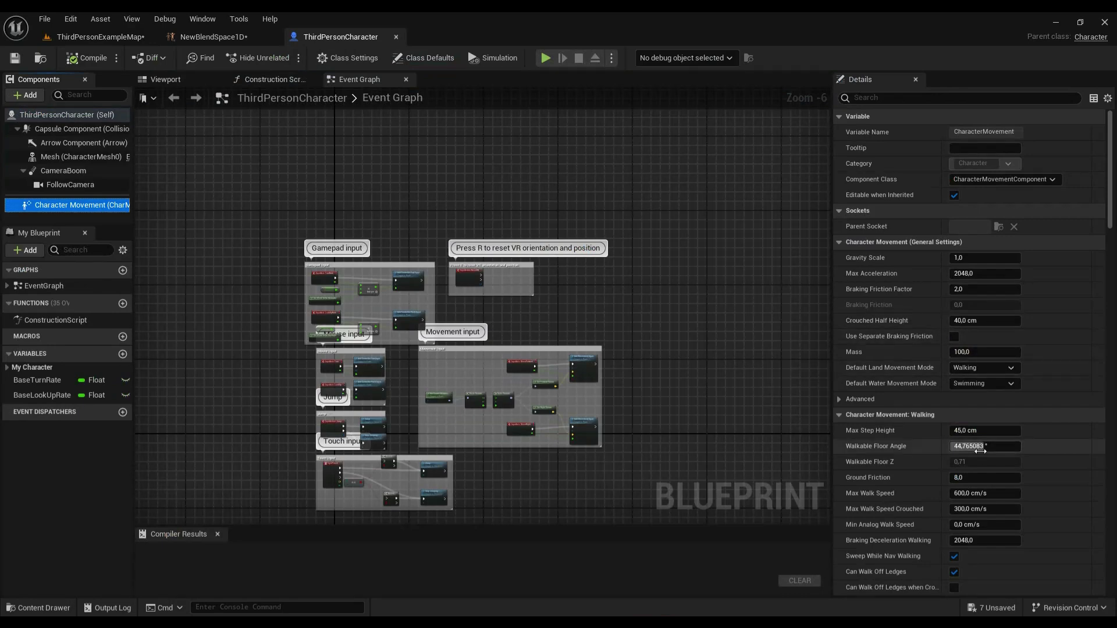
pyautogui.scroll(-2, 869, 372)
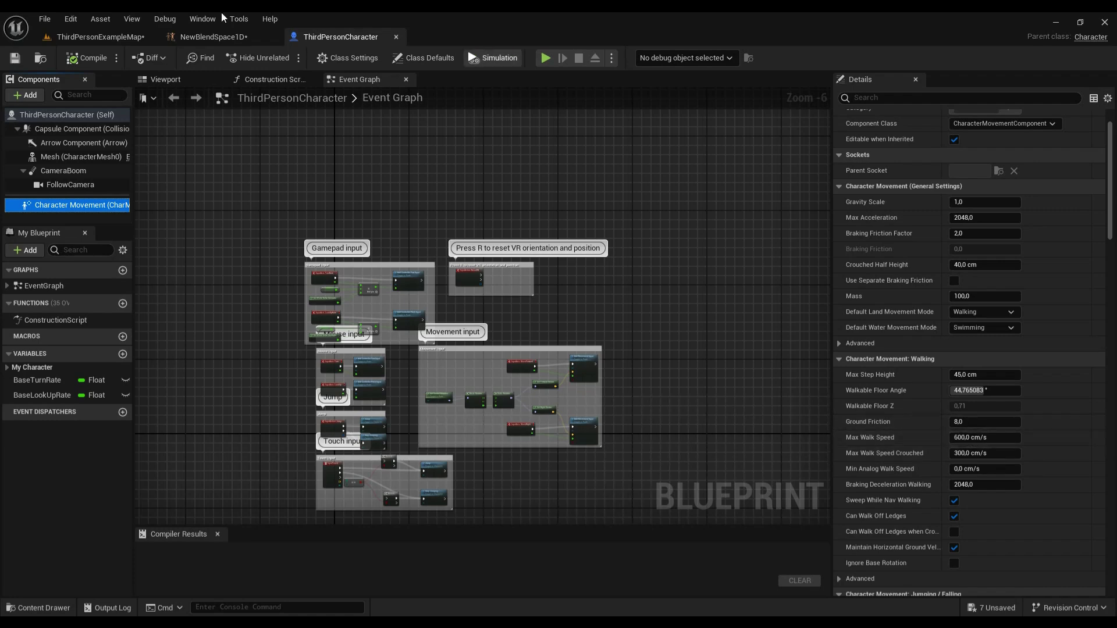
pyautogui.click(209, 37)
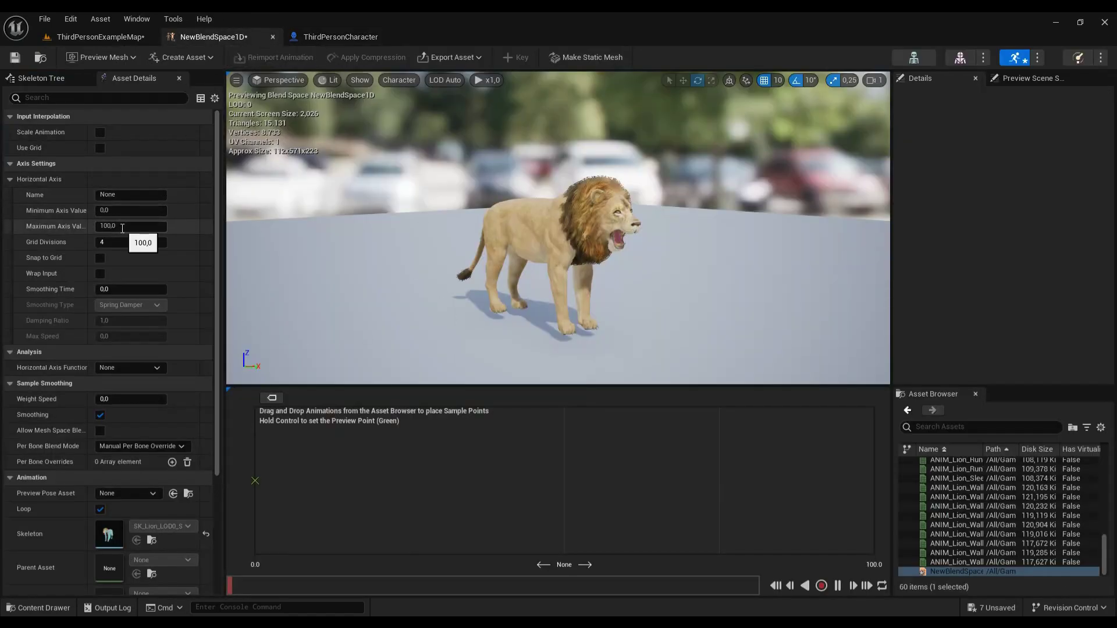
# Step: Set NewBlendSpace1D's horizontal Maximum Axis Value to 600, cross-checking the character's walk speed
pyautogui.click(121, 230)
pyautogui.write('600')
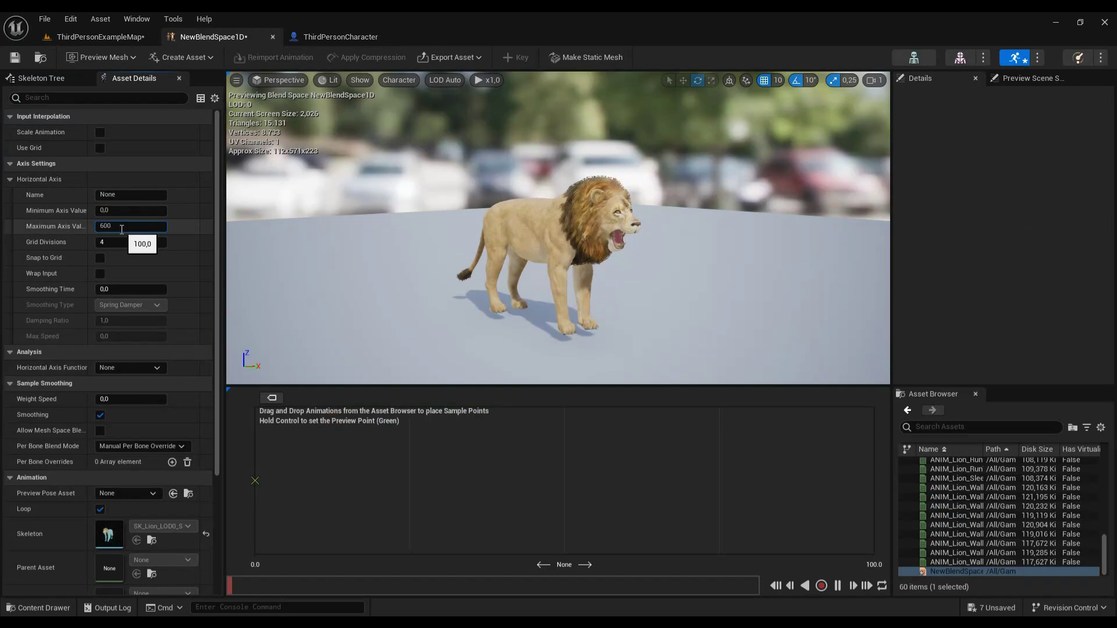
pyautogui.press('Return')
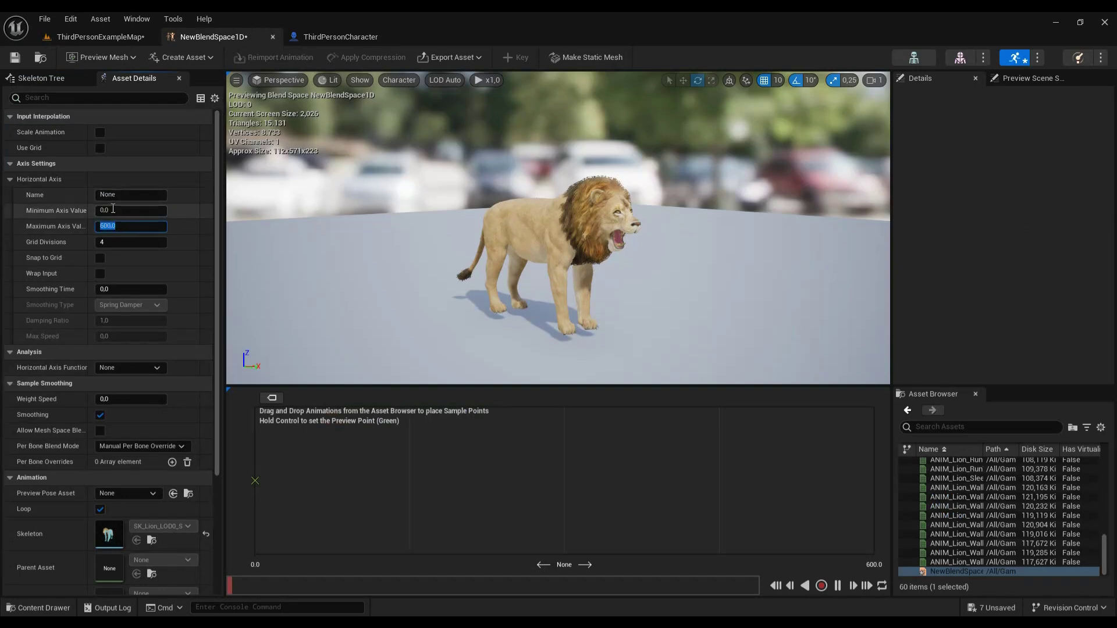
pyautogui.click(349, 37)
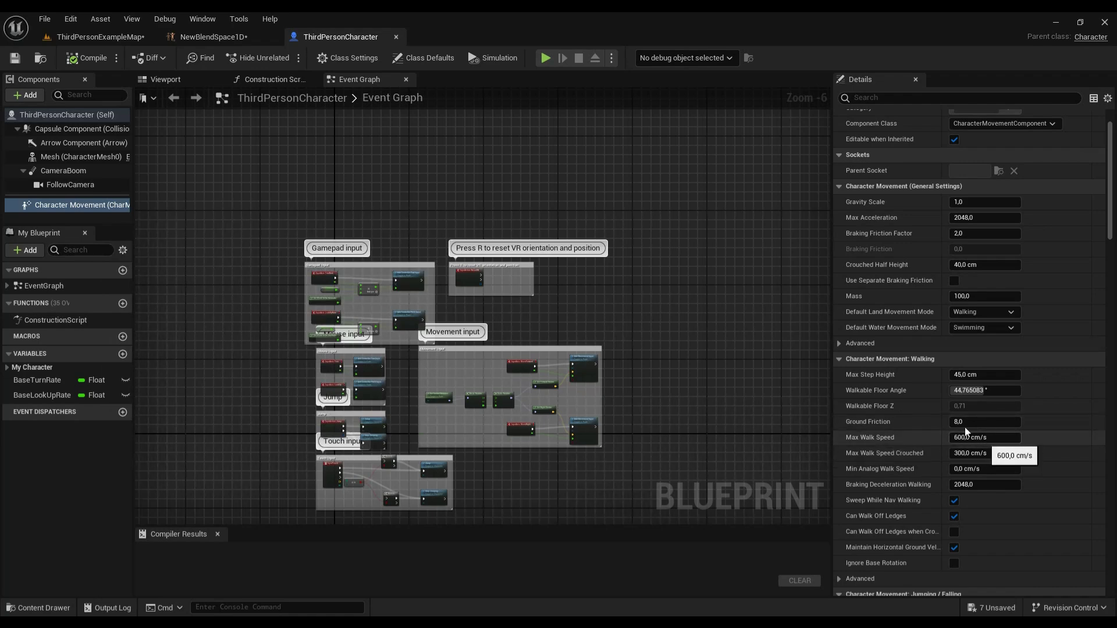
pyautogui.click(214, 37)
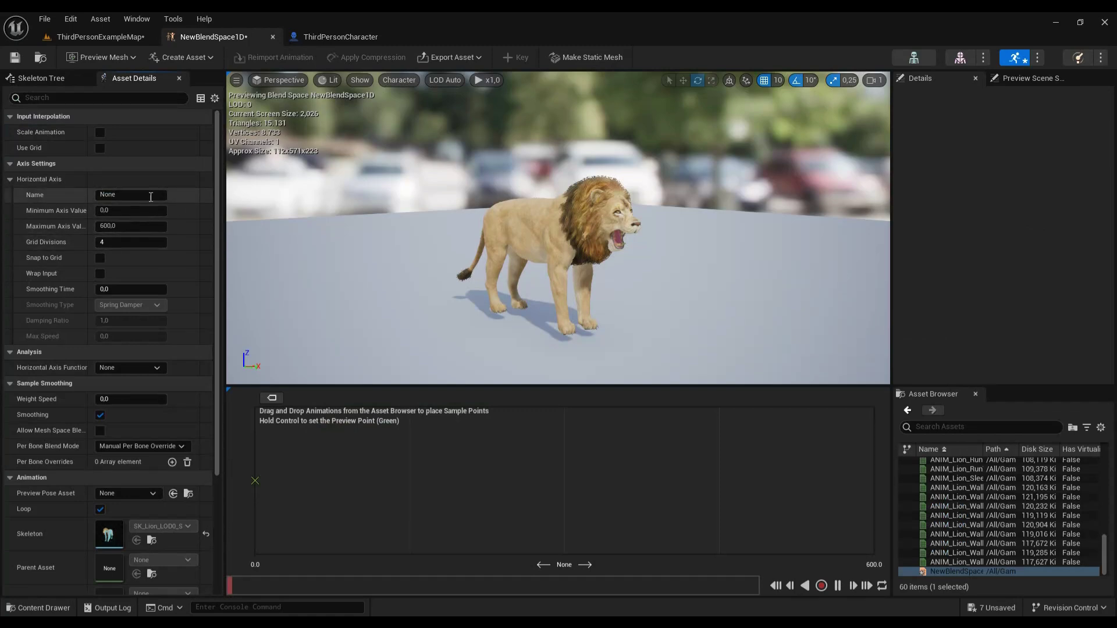
# Step: Enter SURETI as the Horizontal Axis Name of NewBlendSpace1D
pyautogui.click(53, 196)
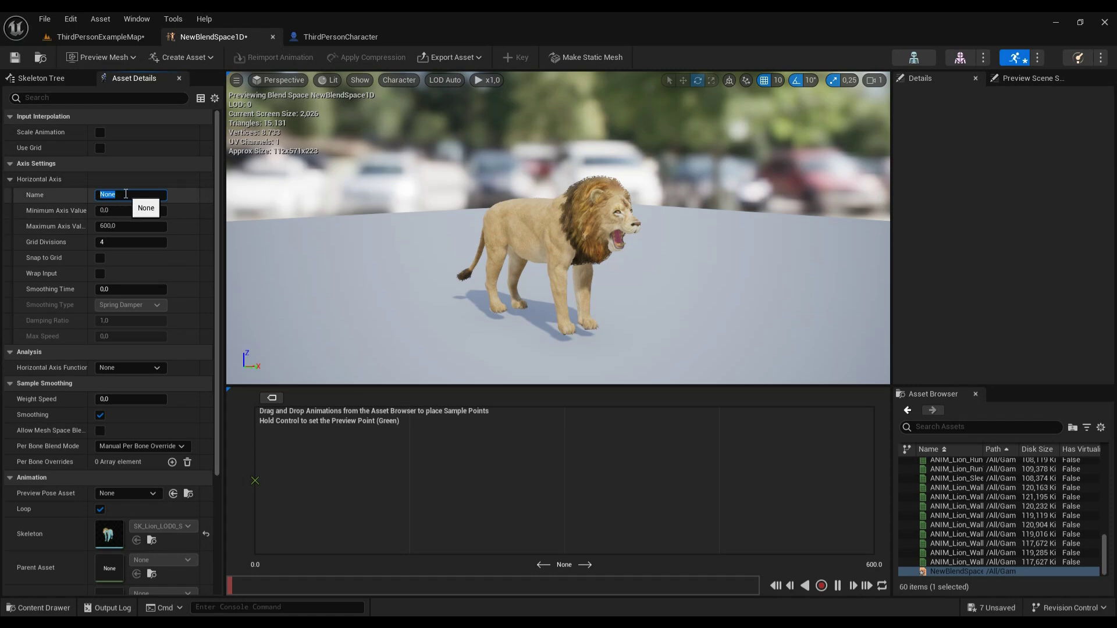
pyautogui.write('SURETI')
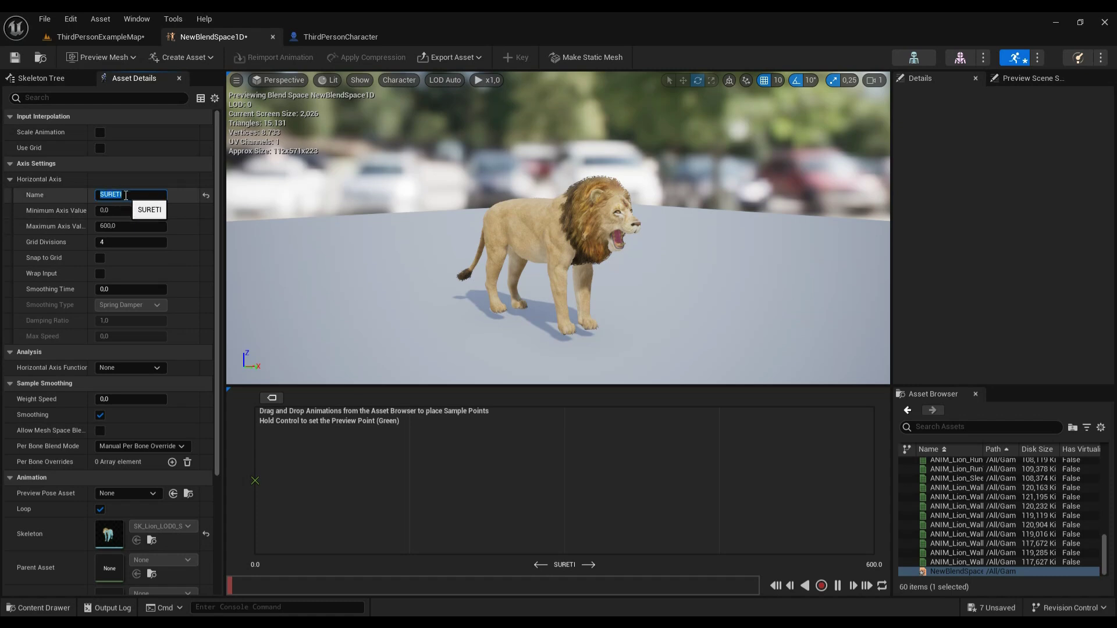
pyautogui.press('Return')
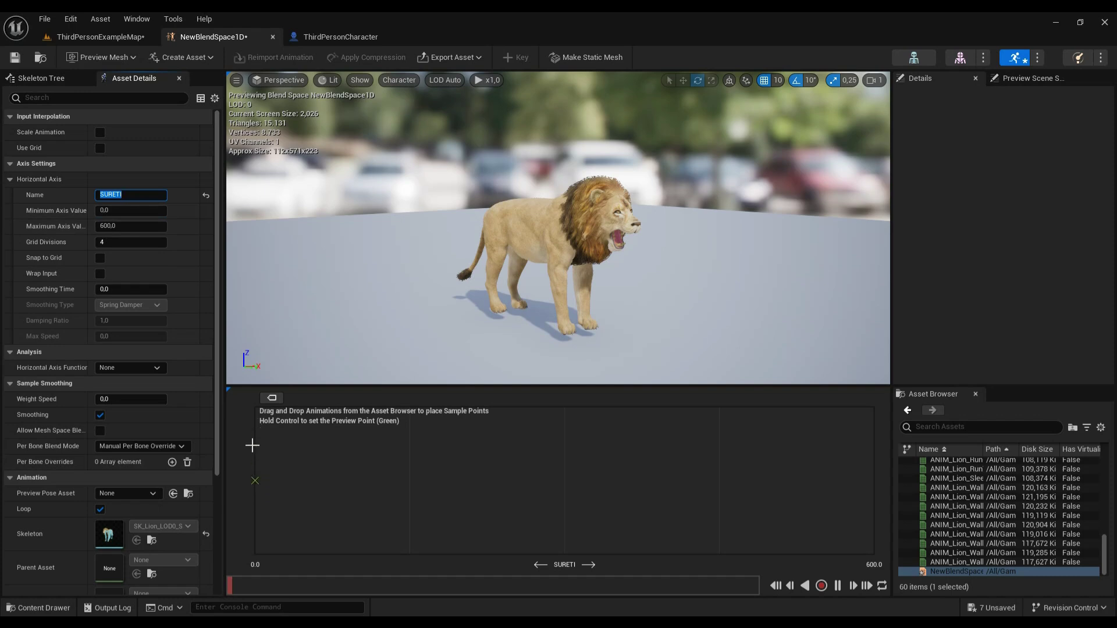
# Step: Search the Asset Browser for 'idle' and drop ANIM_Lion_IdleBreathe at SURETI 0
pyautogui.scroll(3, 1017, 538)
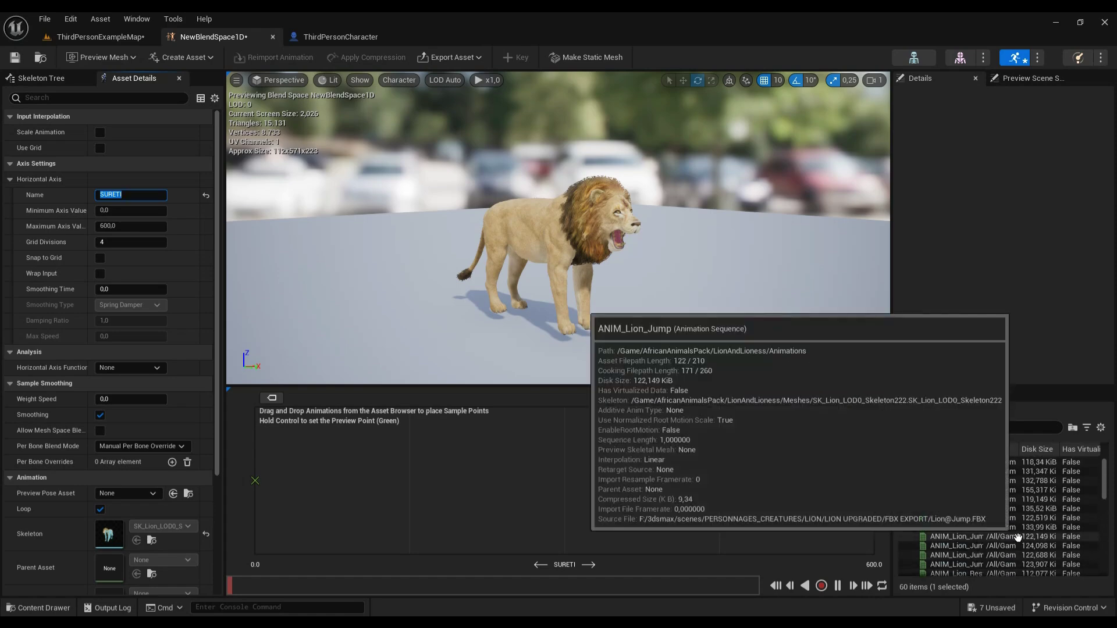
pyautogui.scroll(5, 1016, 538)
pyautogui.click(972, 427)
pyautogui.write('idle')
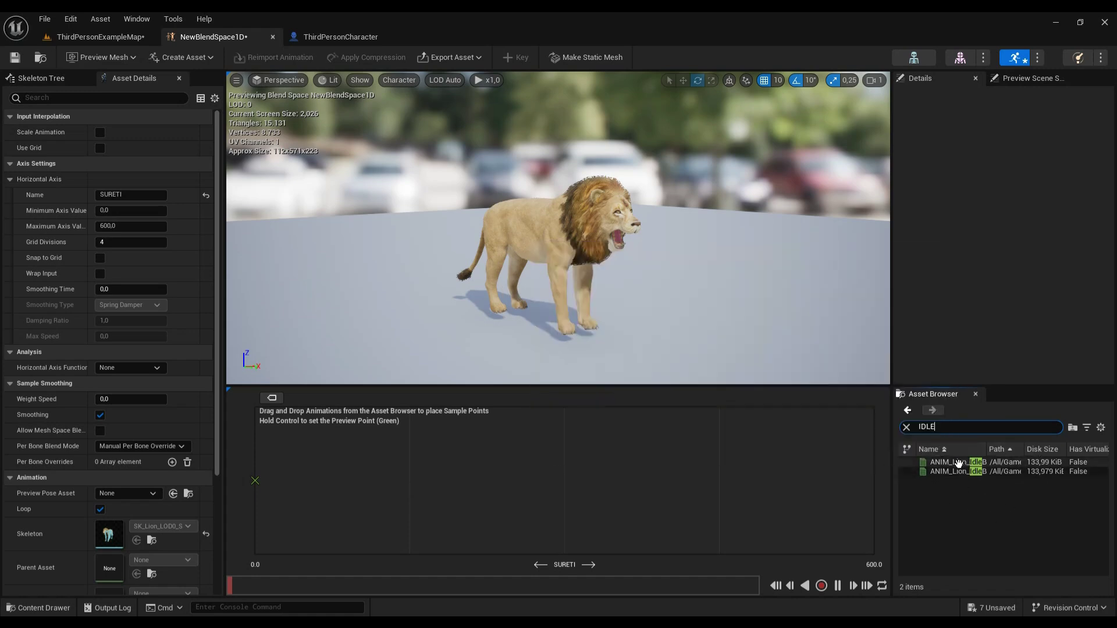
pyautogui.moveTo(962, 469)
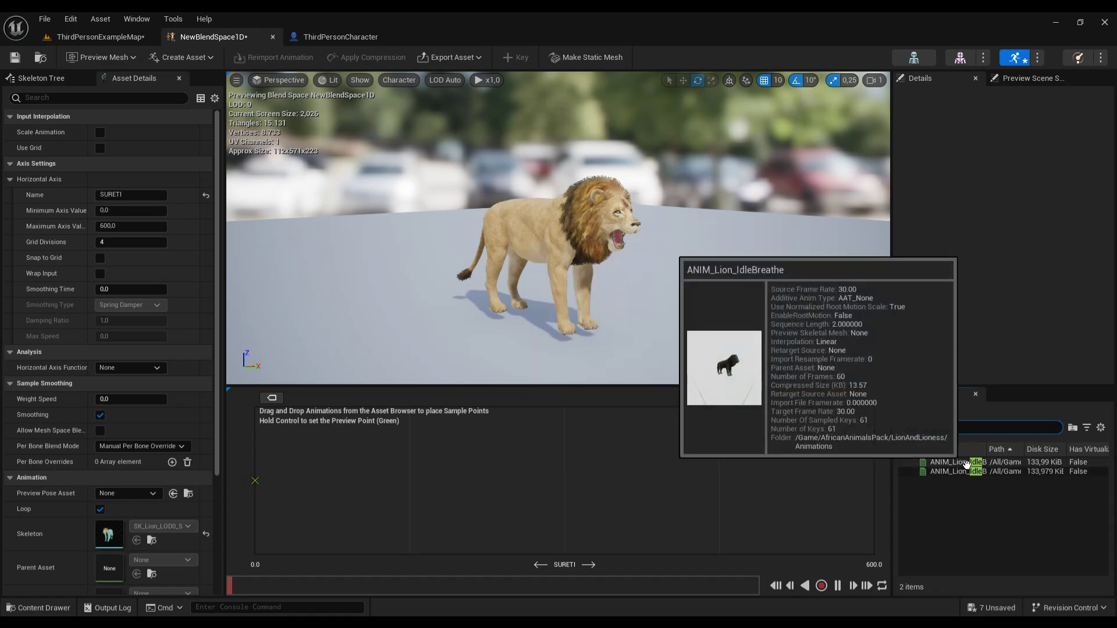
pyautogui.moveTo(966, 463)
pyautogui.mouseDown()
pyautogui.moveTo(564, 498)
pyautogui.moveTo(255, 485)
pyautogui.mouseUp()
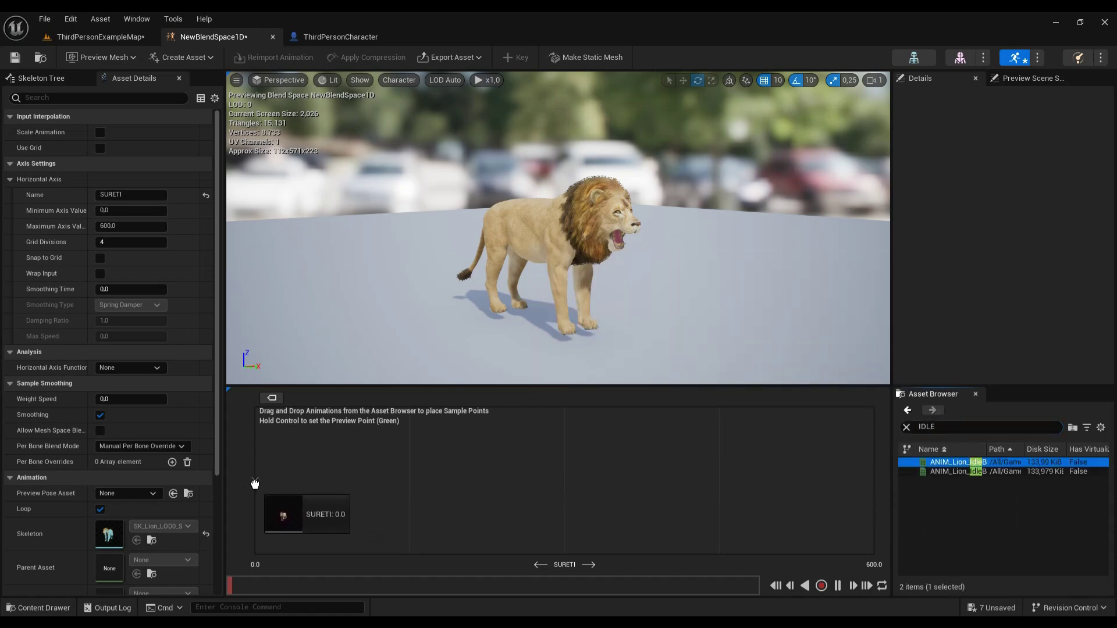
pyautogui.moveTo(255, 484); pyautogui.dragTo(256, 481)
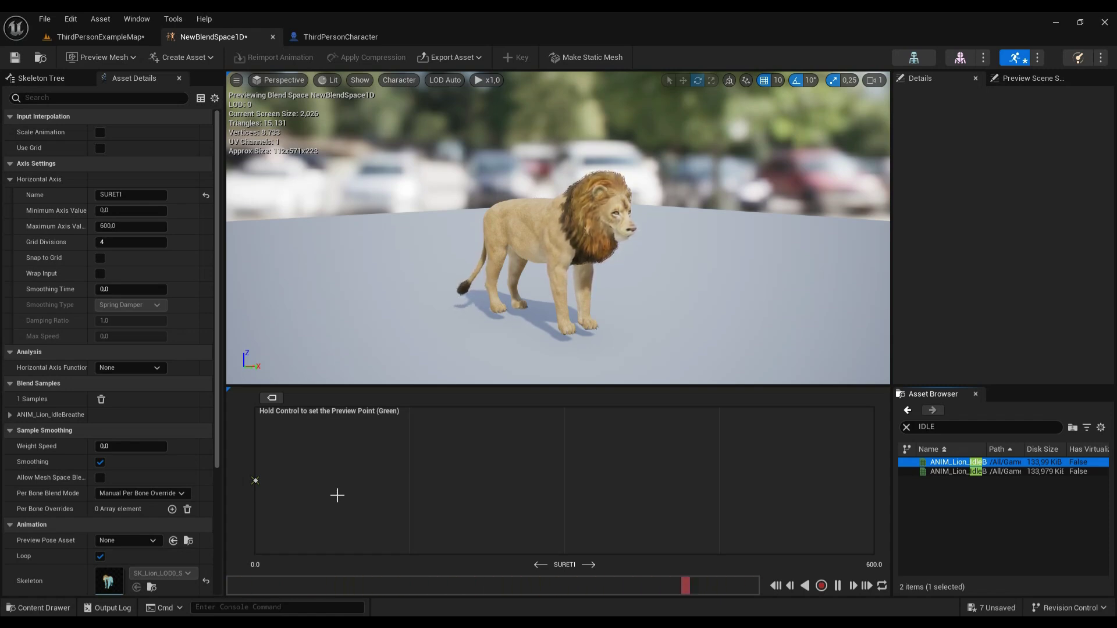
# Step: Search 'WALK', preview ANIM_Lion_Walk, and drop it as a sample near SURETI 150
pyautogui.click(907, 427)
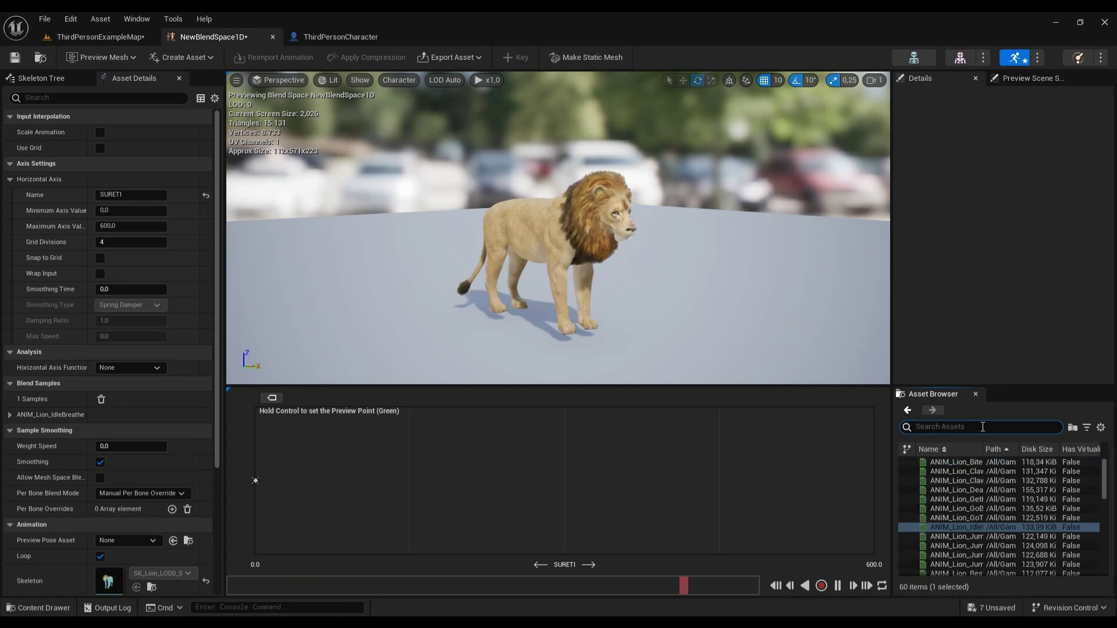
pyautogui.write('WALK')
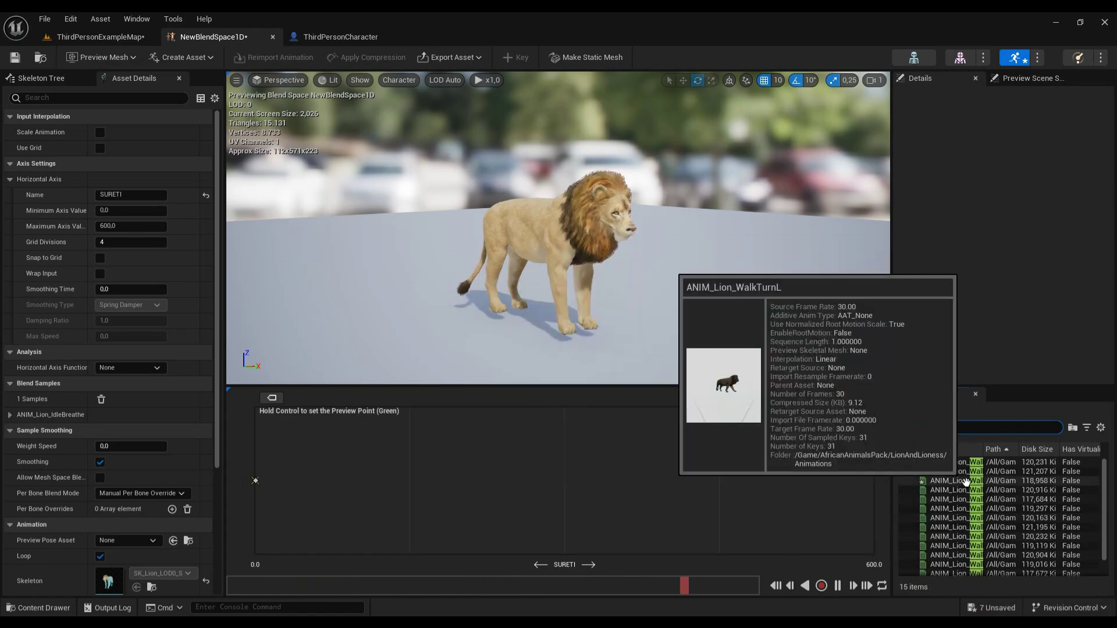
pyautogui.click(966, 481)
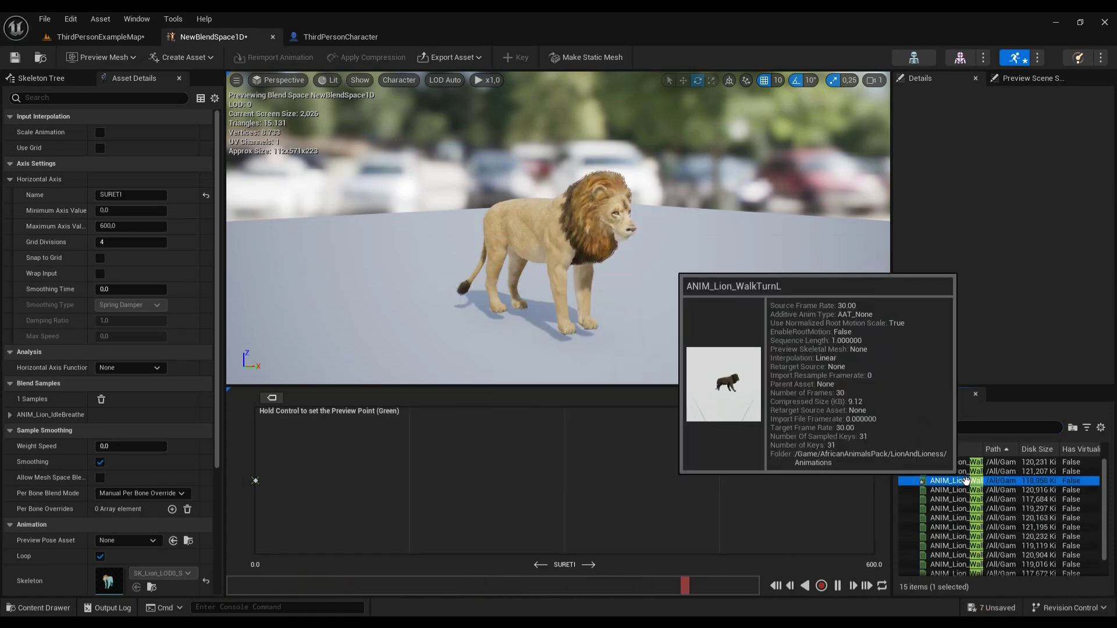
pyautogui.doubleClick(981, 462)
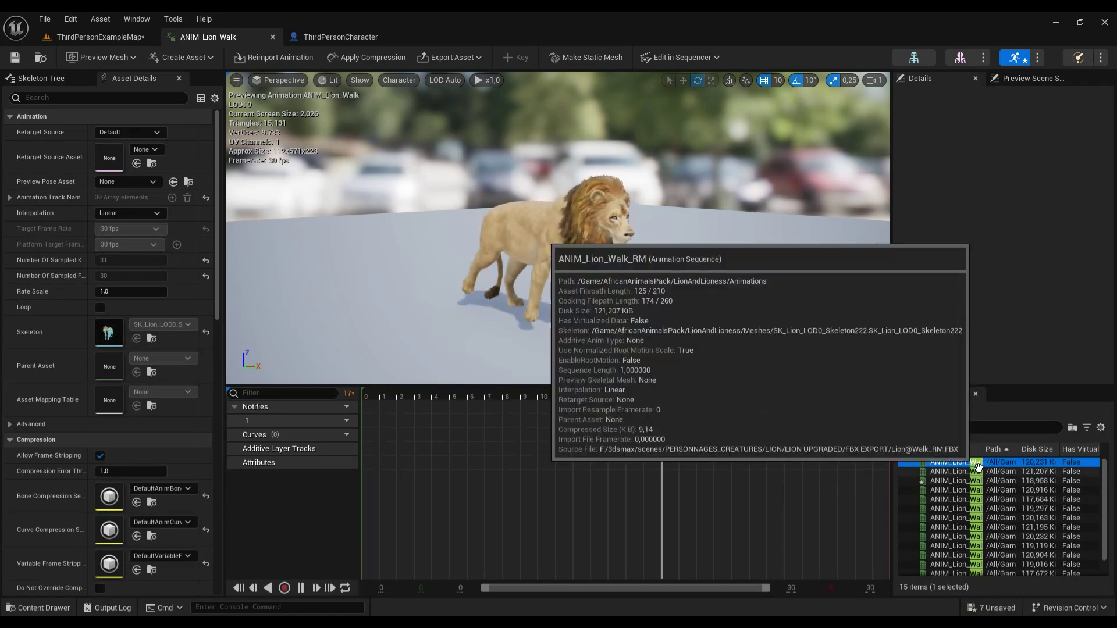
pyautogui.hotkey('alt', 'Left')
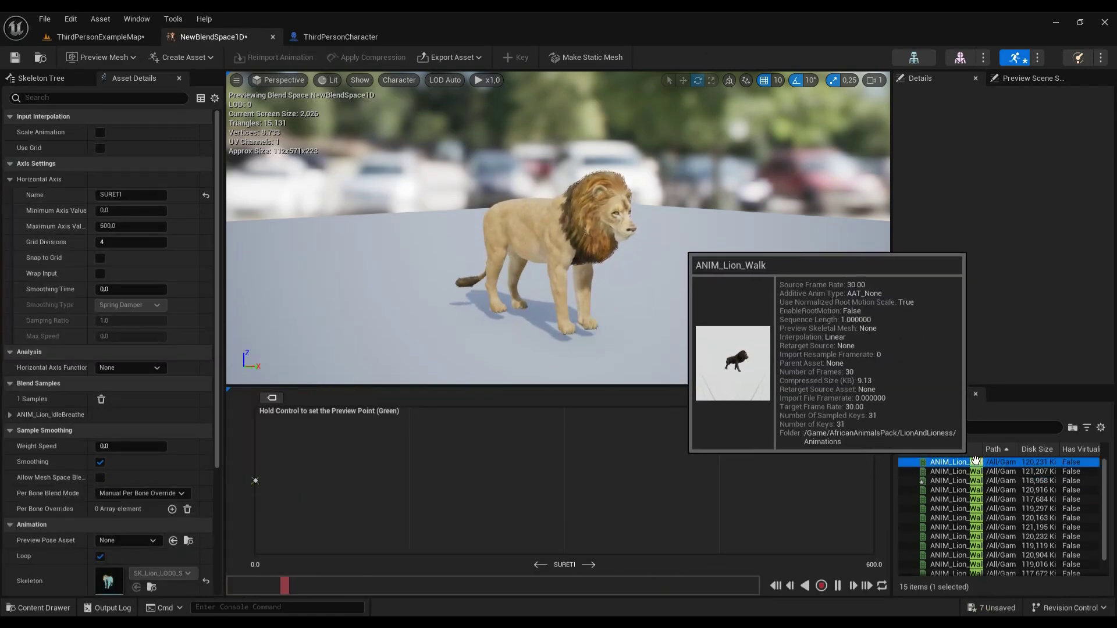
pyautogui.moveTo(975, 461); pyautogui.dragTo(409, 481)
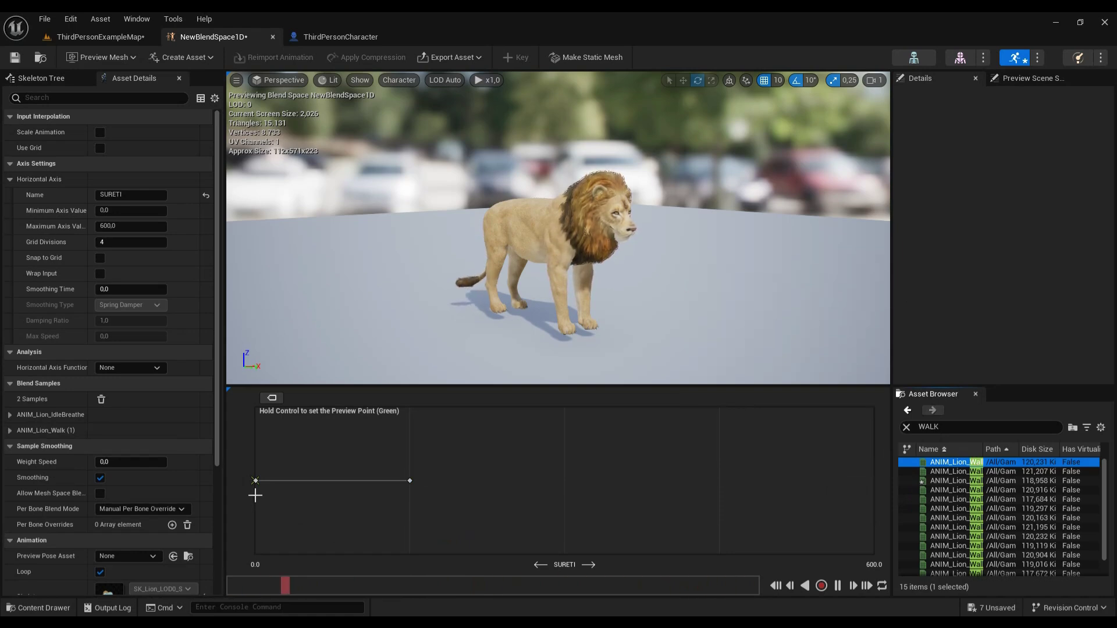
# Step: Scrub the green preview point along SURETI from Idle at 0 toward Walk near 150
pyautogui.moveTo(258, 481)
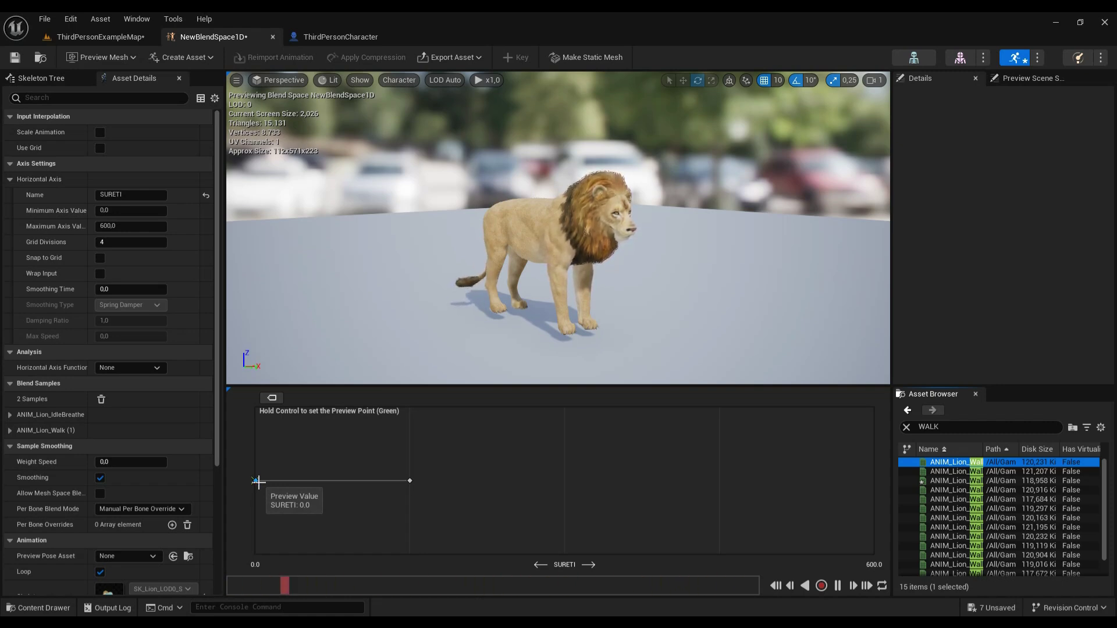
pyautogui.press('ctrl')
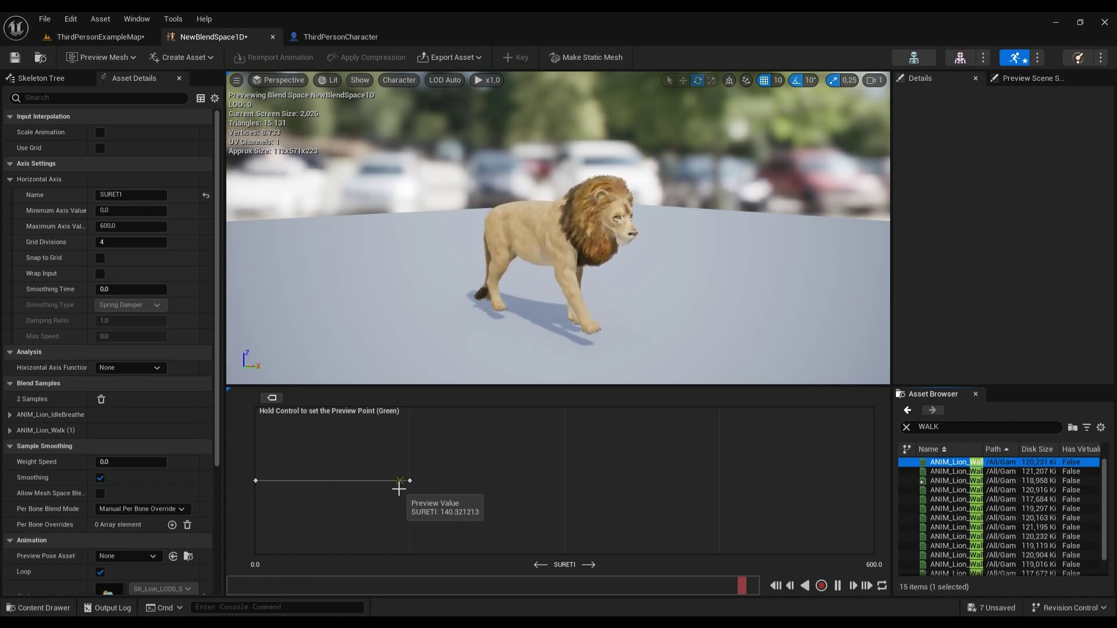
pyautogui.keyDown('ctrl'); pyautogui.moveTo(248, 488); pyautogui.dragTo(409, 488); pyautogui.keyUp('ctrl')
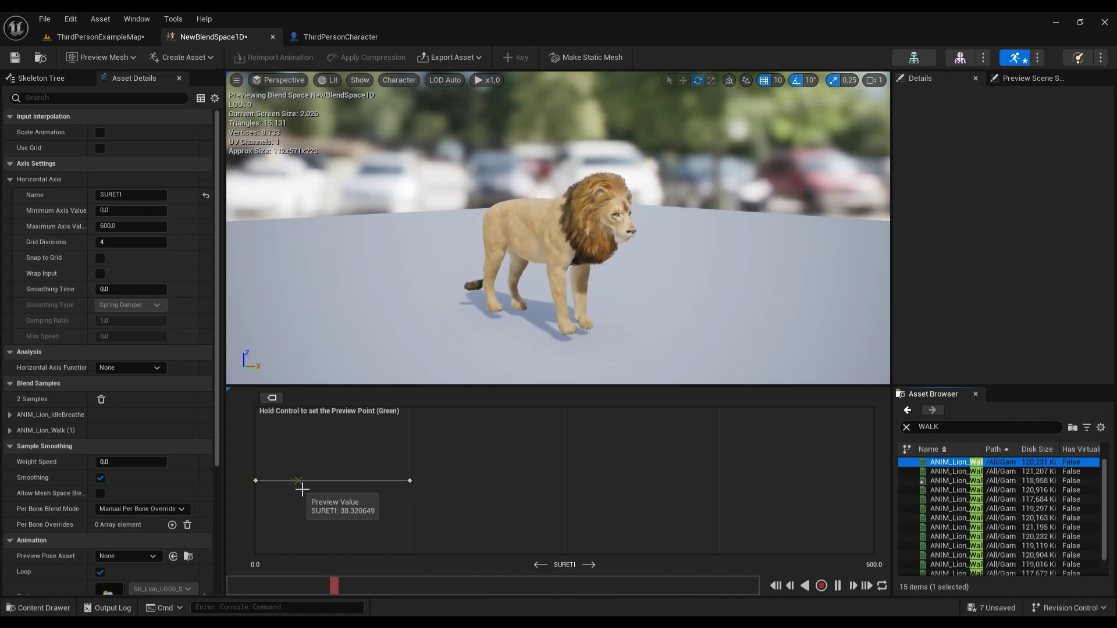
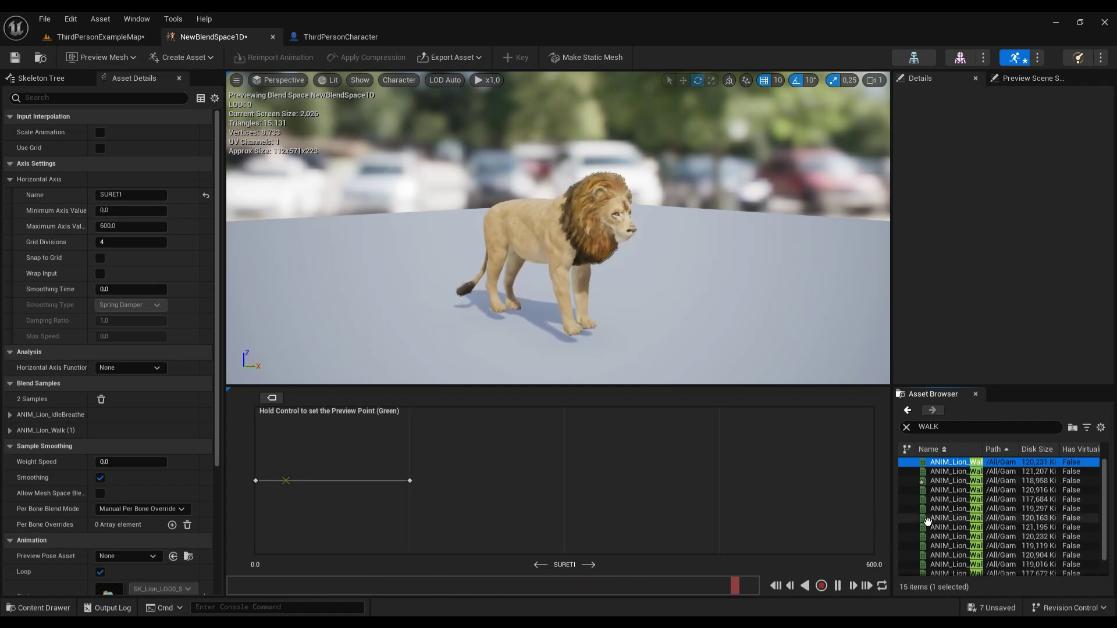
# Step: Search the assets for RUN and place ANIM_Lion_Run at SURETI 600 as the third sample
pyautogui.click(959, 426)
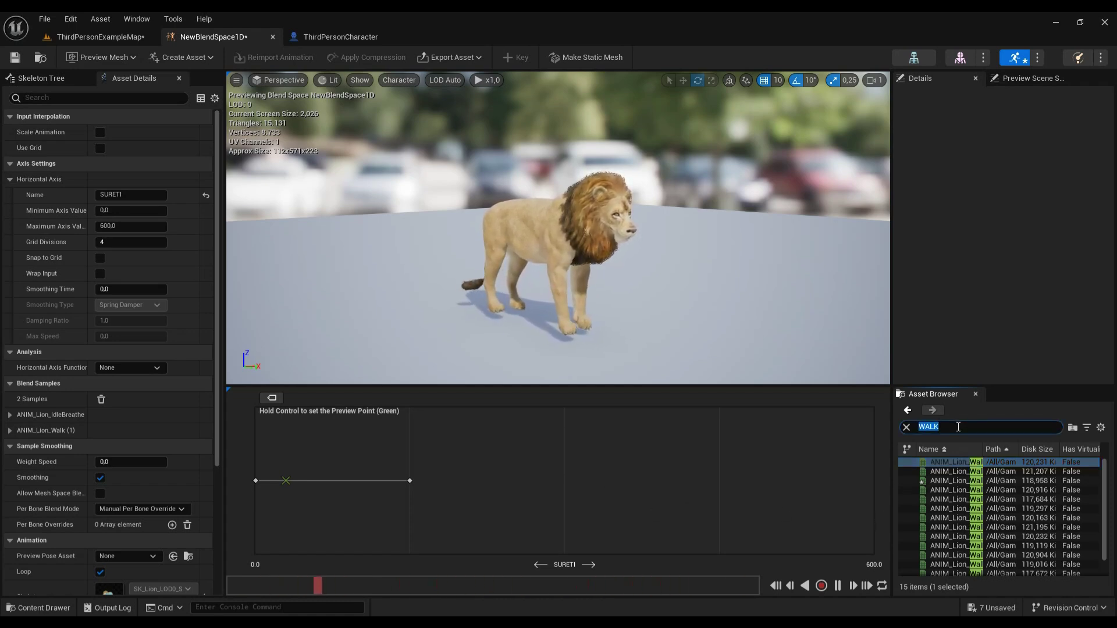
pyautogui.write('RUN')
pyautogui.click(963, 463)
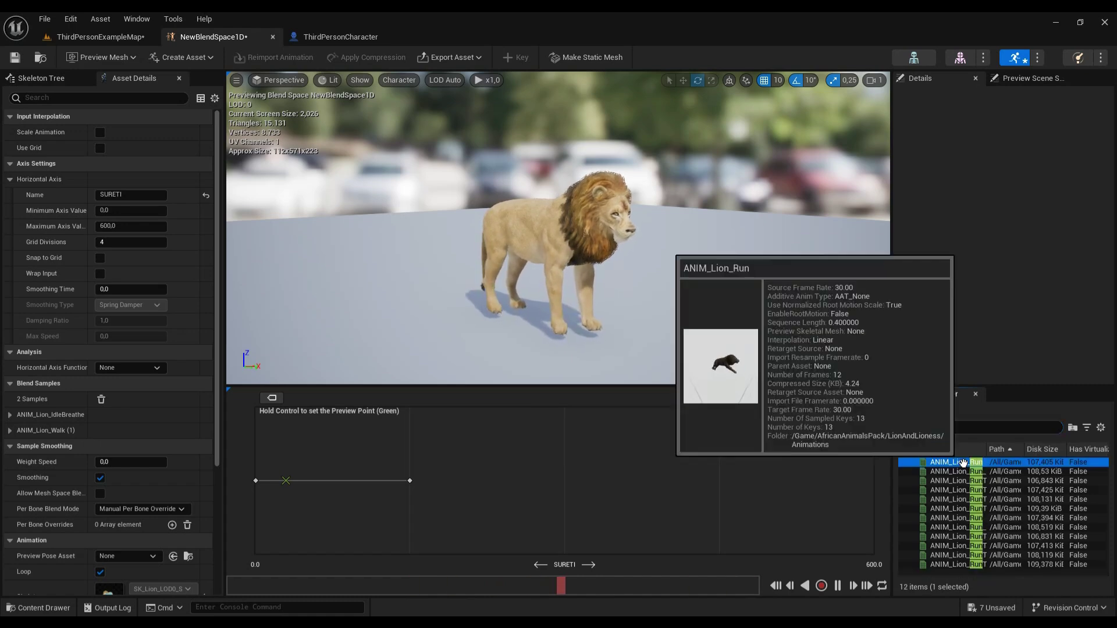
pyautogui.moveTo(963, 463); pyautogui.dragTo(875, 485)
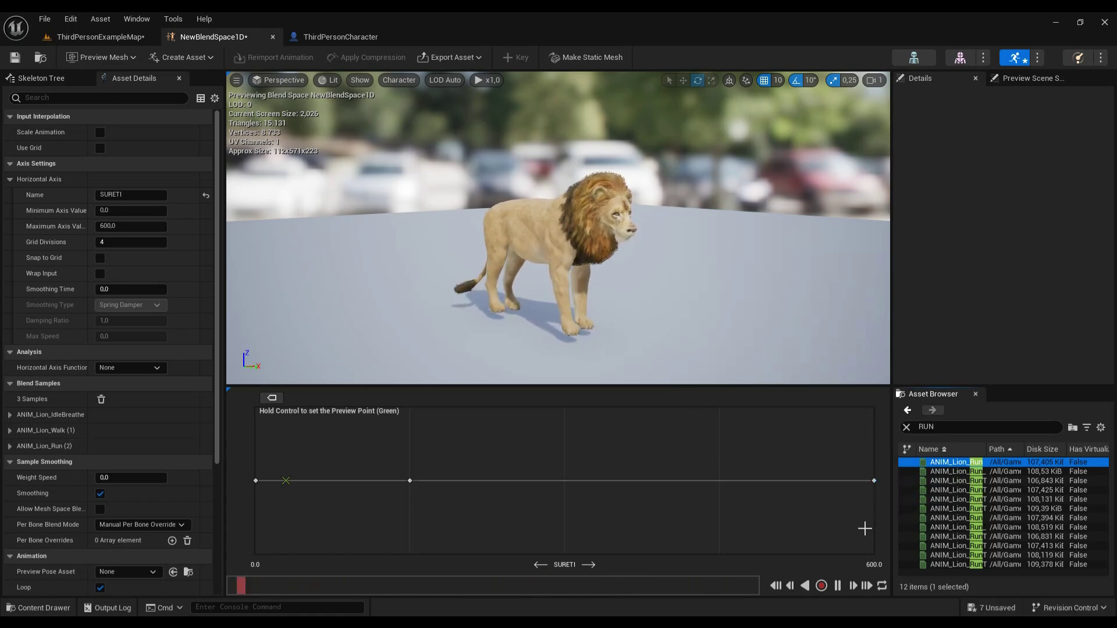
pyautogui.moveTo(286, 478)
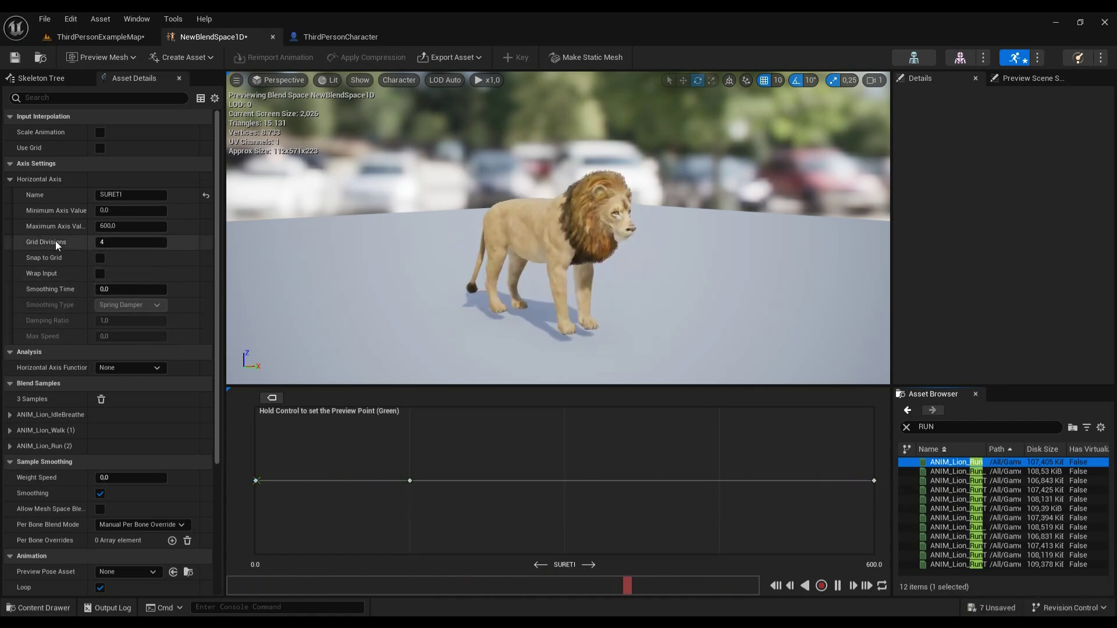
# Step: Set the SURETI axis Grid Divisions to 2, after trying 3 and 6
pyautogui.click(111, 244)
pyautogui.write('3')
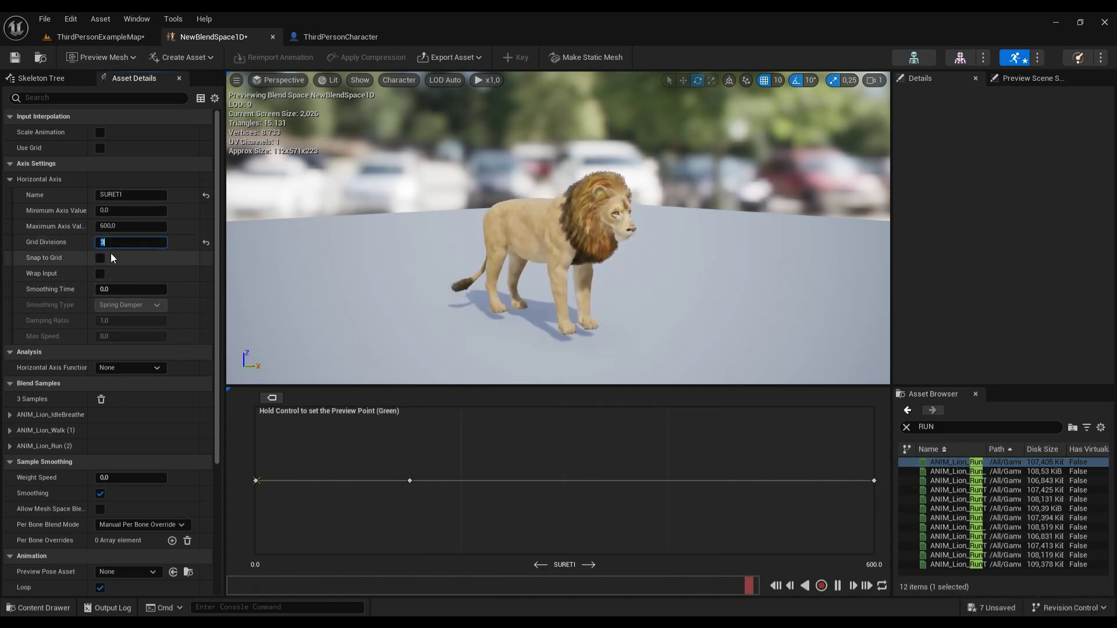
pyautogui.press('Return')
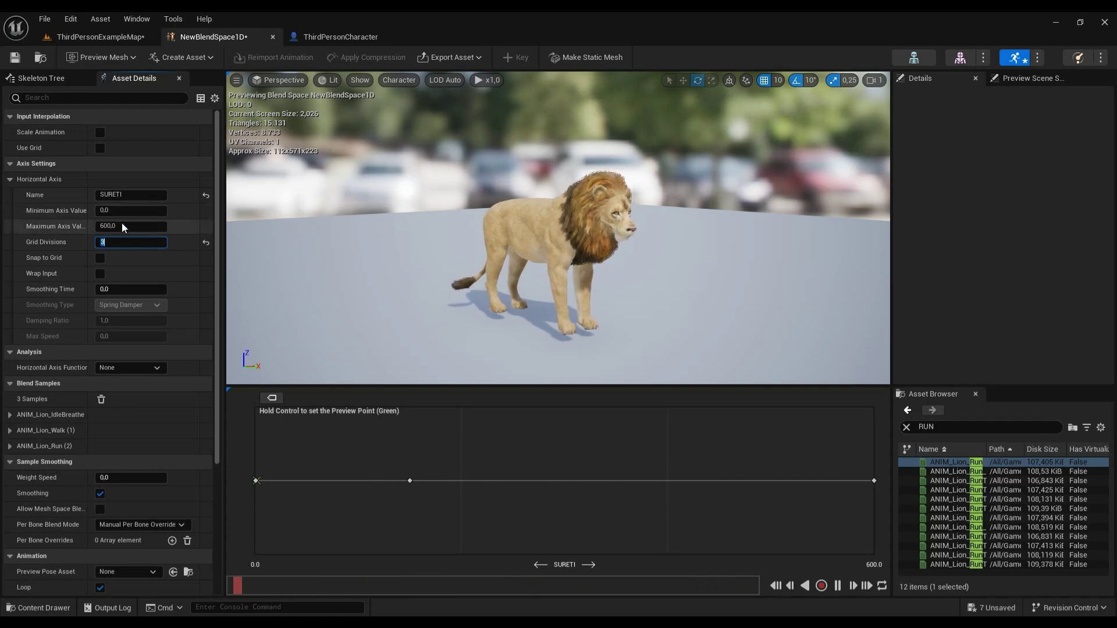
pyautogui.write('6')
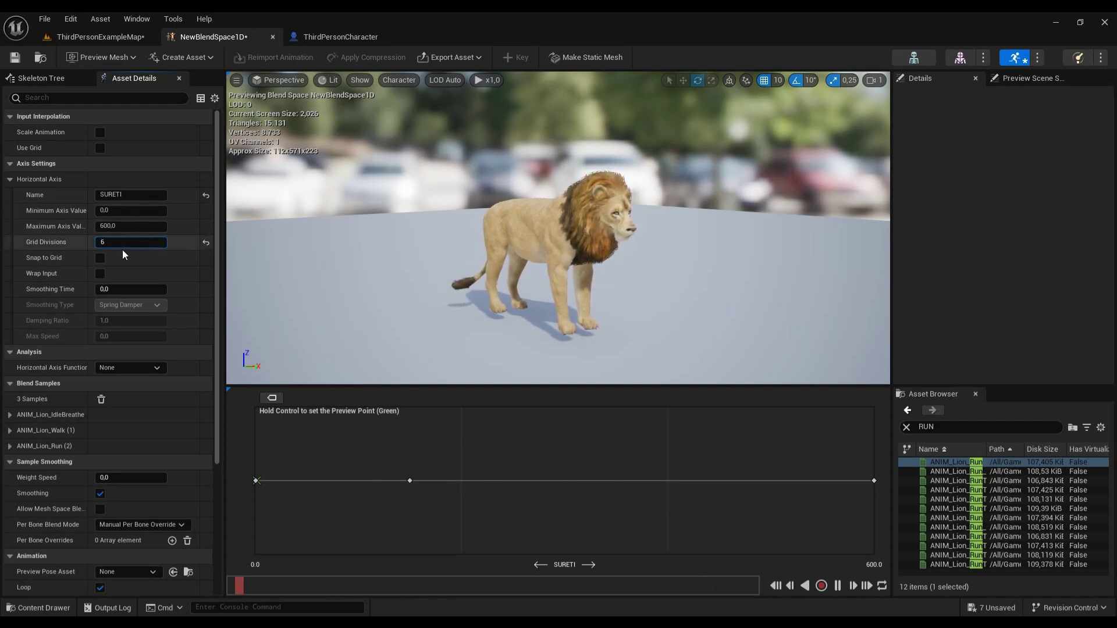
pyautogui.press('Return')
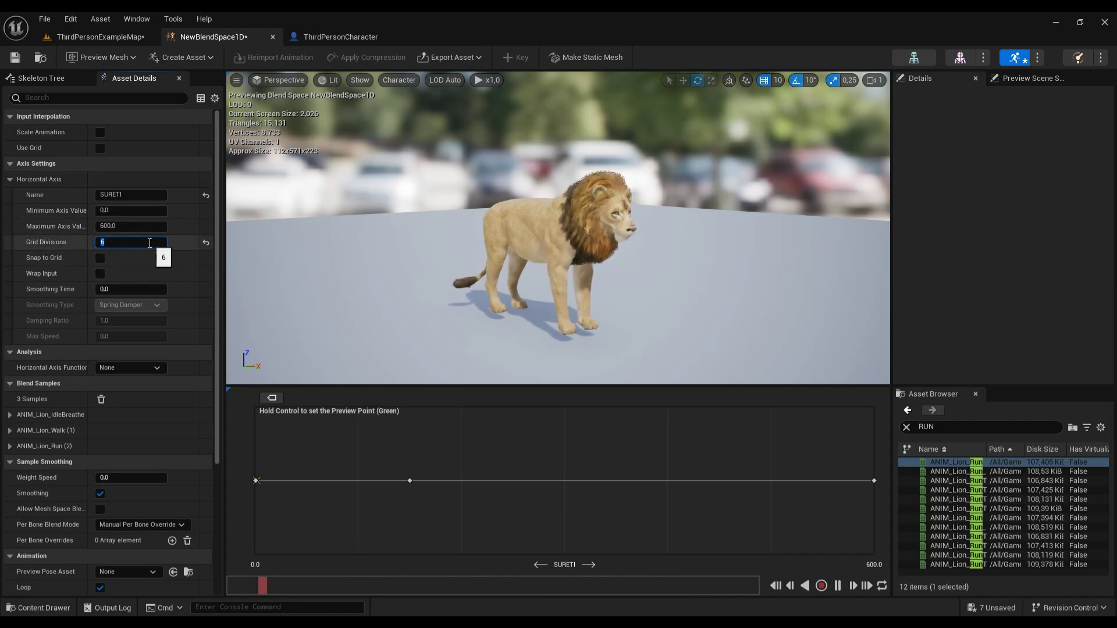
pyautogui.write('3')
pyautogui.press('BackSpace')
pyautogui.write('2')
pyautogui.press('Return')
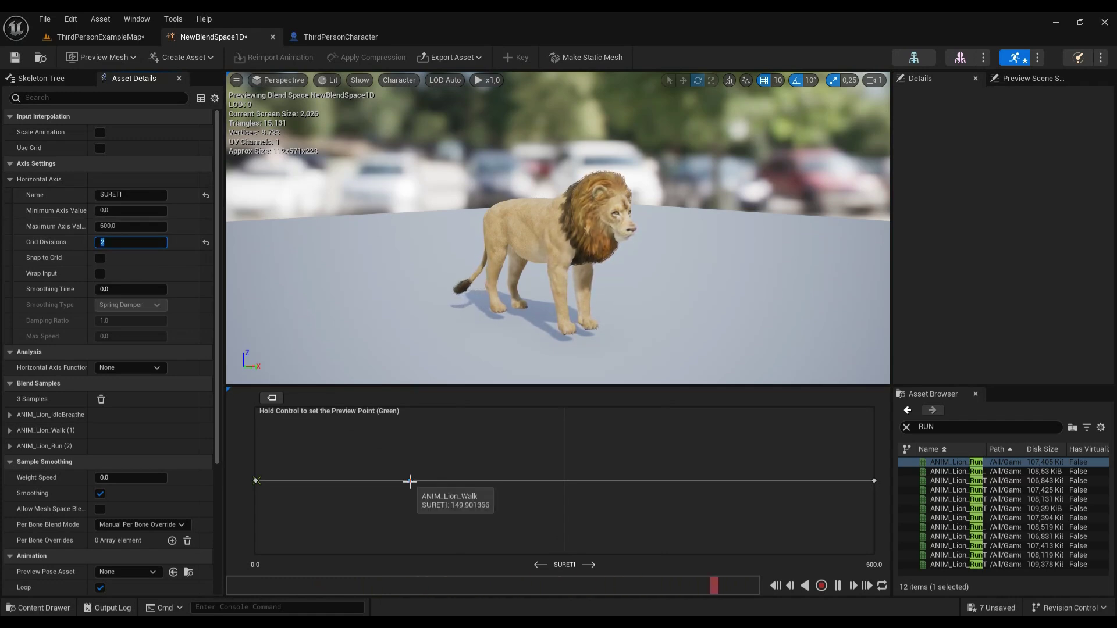
# Step: Move ANIM_Lion_Walk to about SURETI 300 and preview the blend at several speeds
pyautogui.moveTo(410, 481); pyautogui.dragTo(563, 491)
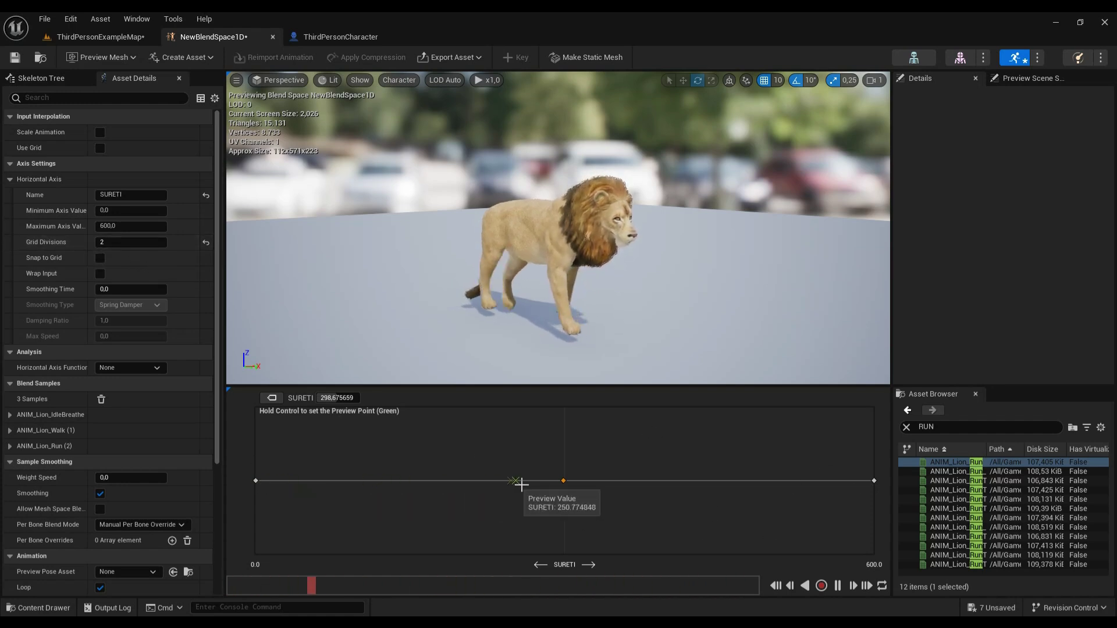
pyautogui.keyDown('ctrl'); pyautogui.click(706, 481); pyautogui.keyUp('ctrl')
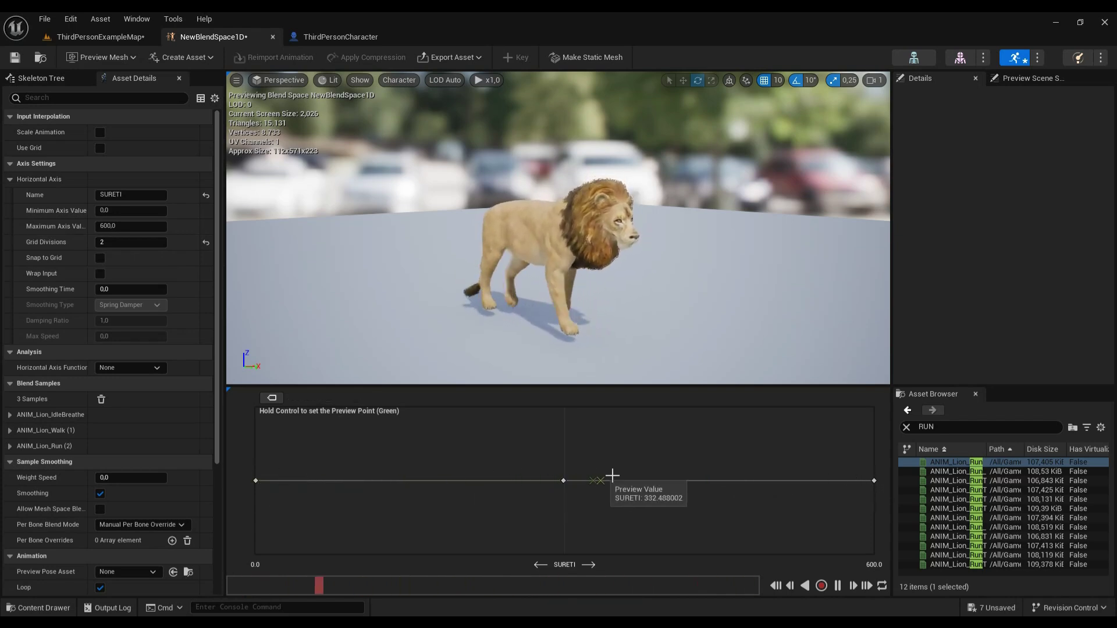
pyautogui.keyDown('ctrl'); pyautogui.click(751, 481); pyautogui.keyUp('ctrl')
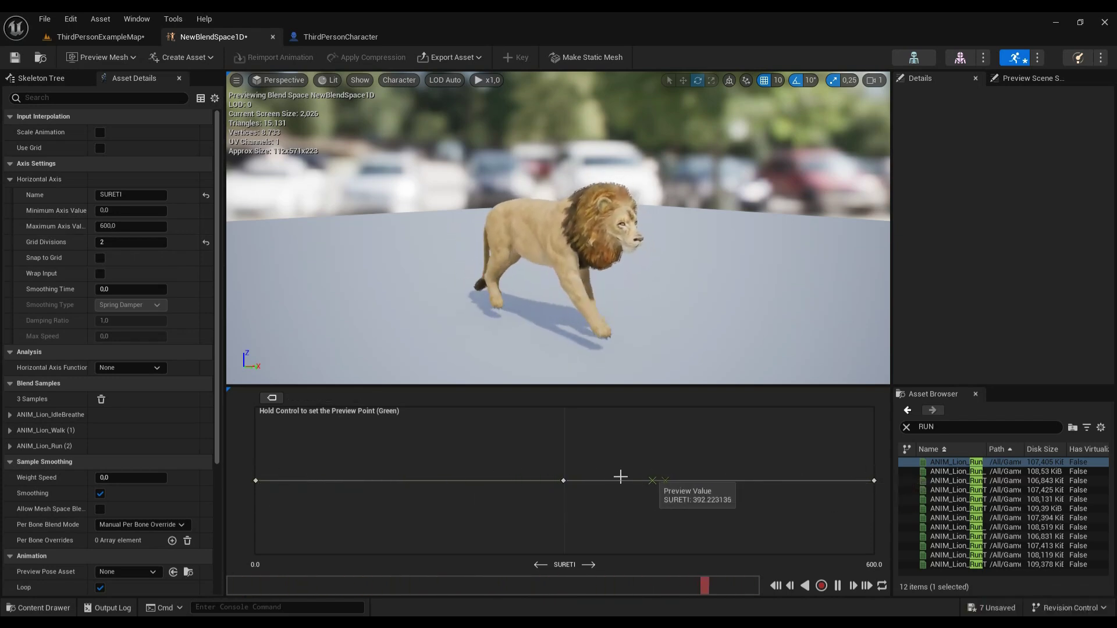
pyautogui.keyDown('ctrl'); pyautogui.click(417, 480); pyautogui.keyUp('ctrl')
pyautogui.keyDown('ctrl'); pyautogui.moveTo(403, 476); pyautogui.dragTo(256, 480); pyautogui.keyUp('ctrl')
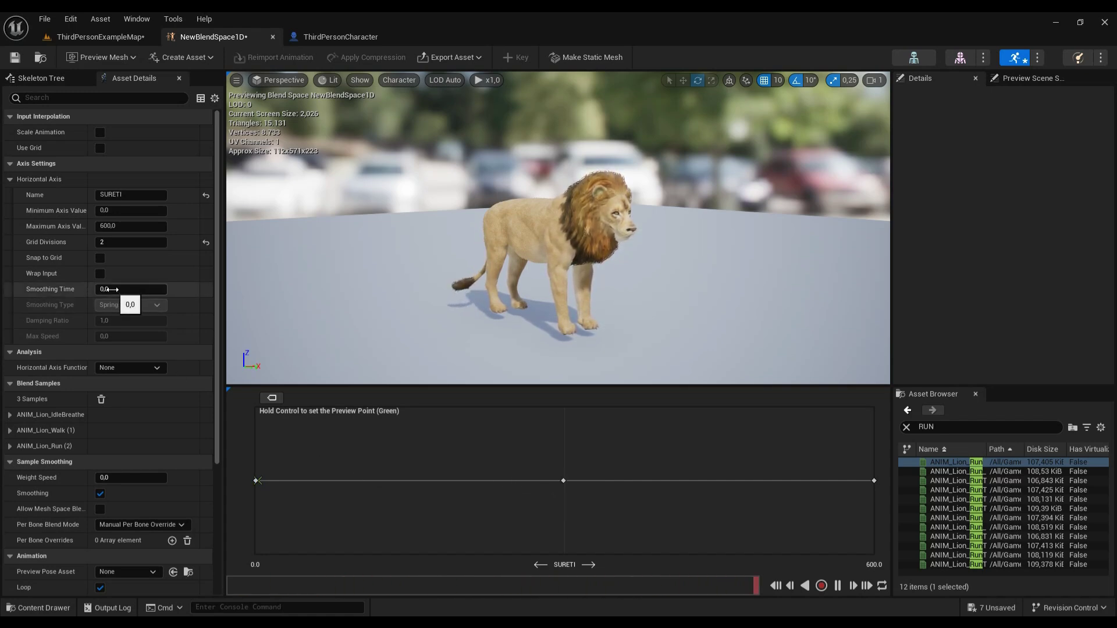
# Step: Set the SURETI axis Smoothing Time to 5, switching smoothing to Spring Damper
pyautogui.press('ctrl')
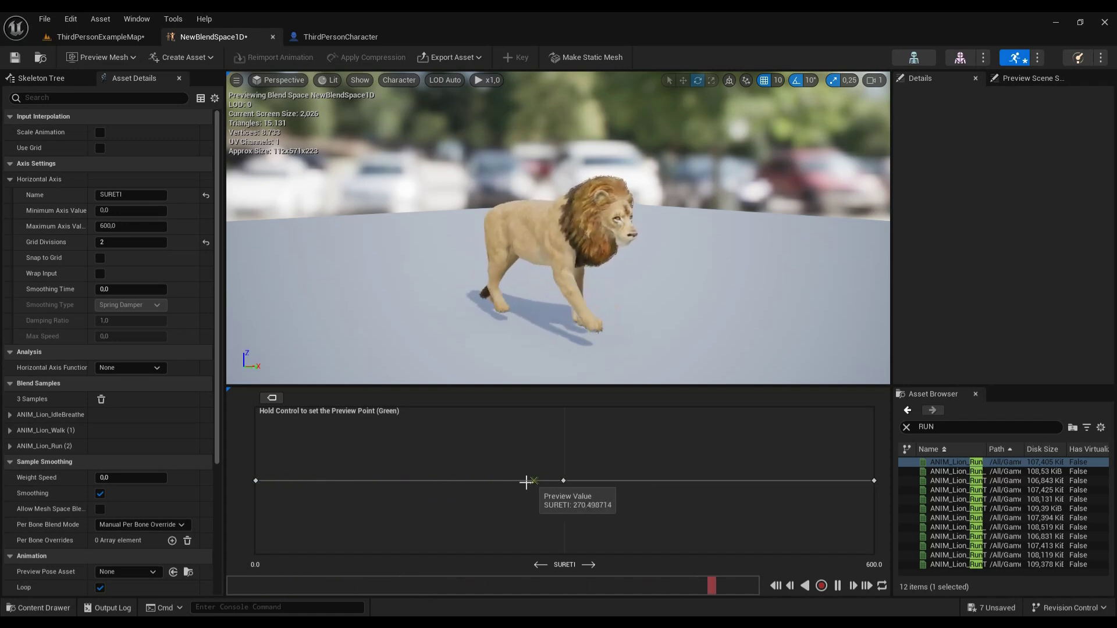
pyautogui.click(115, 288)
pyautogui.write('5')
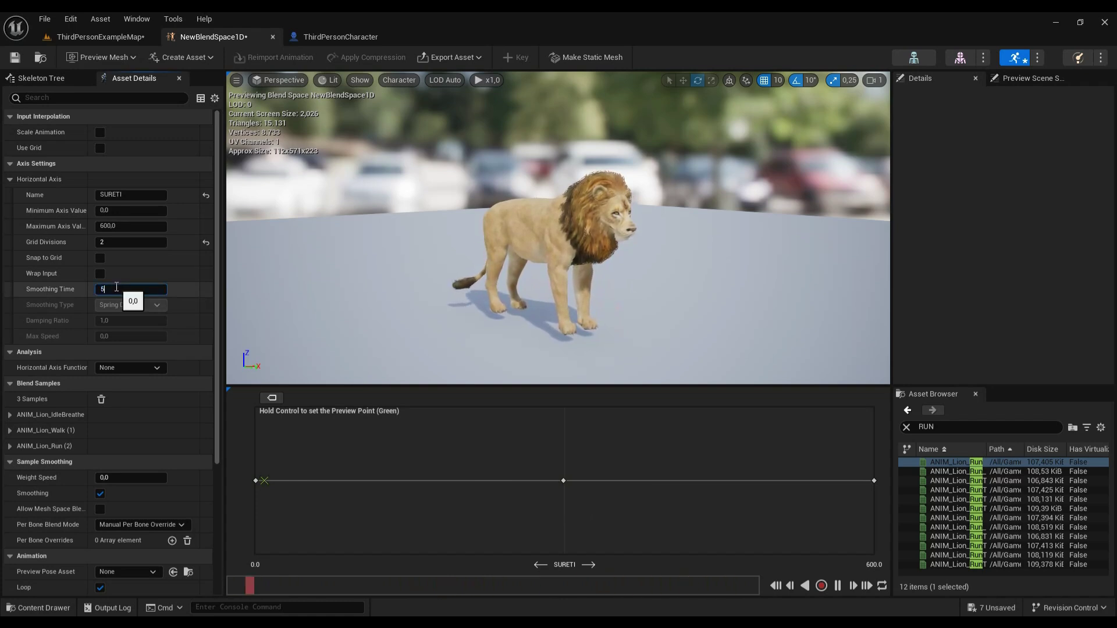
pyautogui.press('Return')
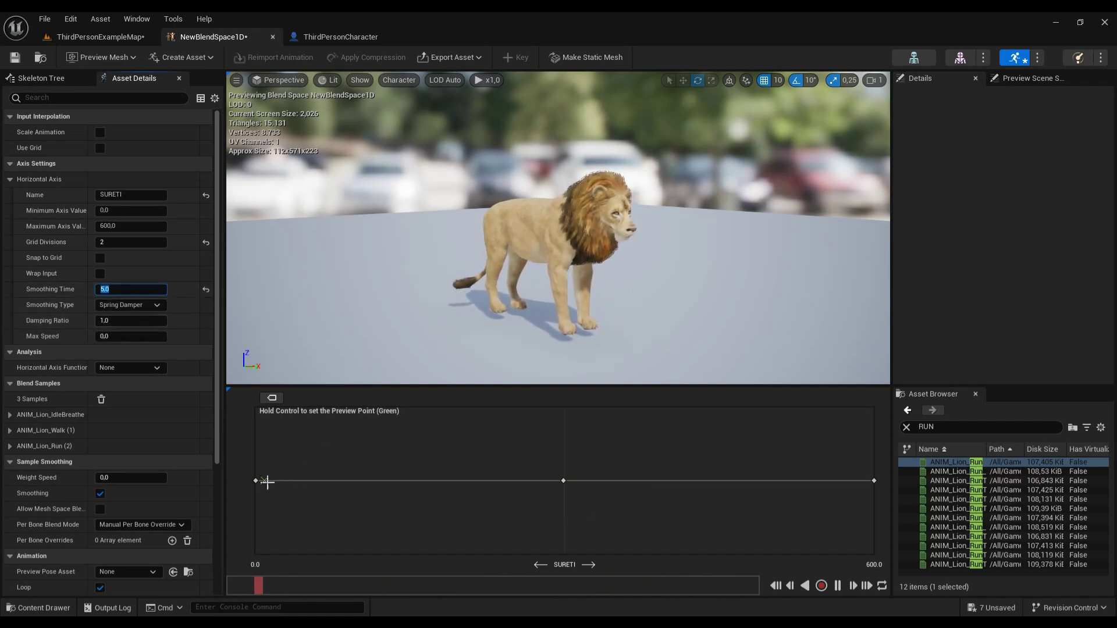
pyautogui.moveTo(258, 479)
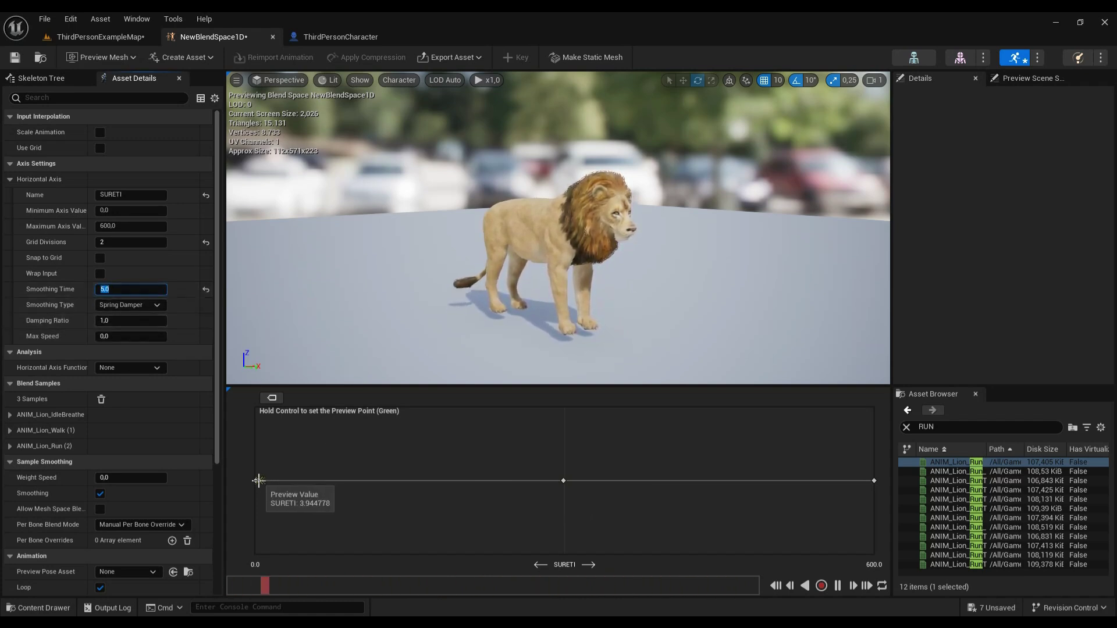
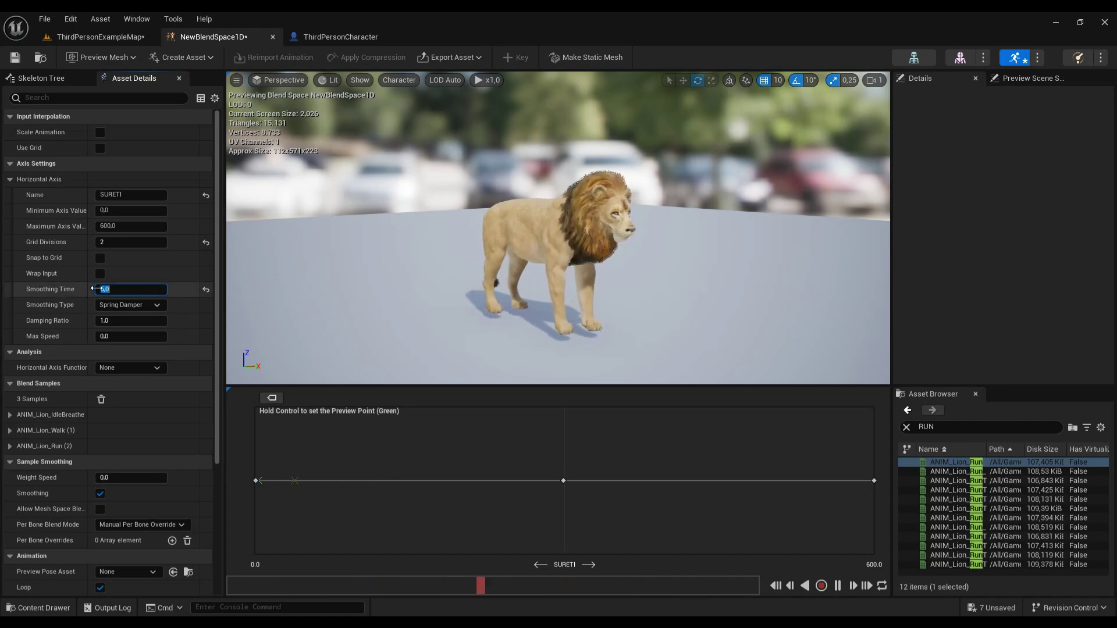
# Step: Set the 1D blend space's Horizontal Axis Smoothing Time to 0
pyautogui.write('0')
pyautogui.press('Return')
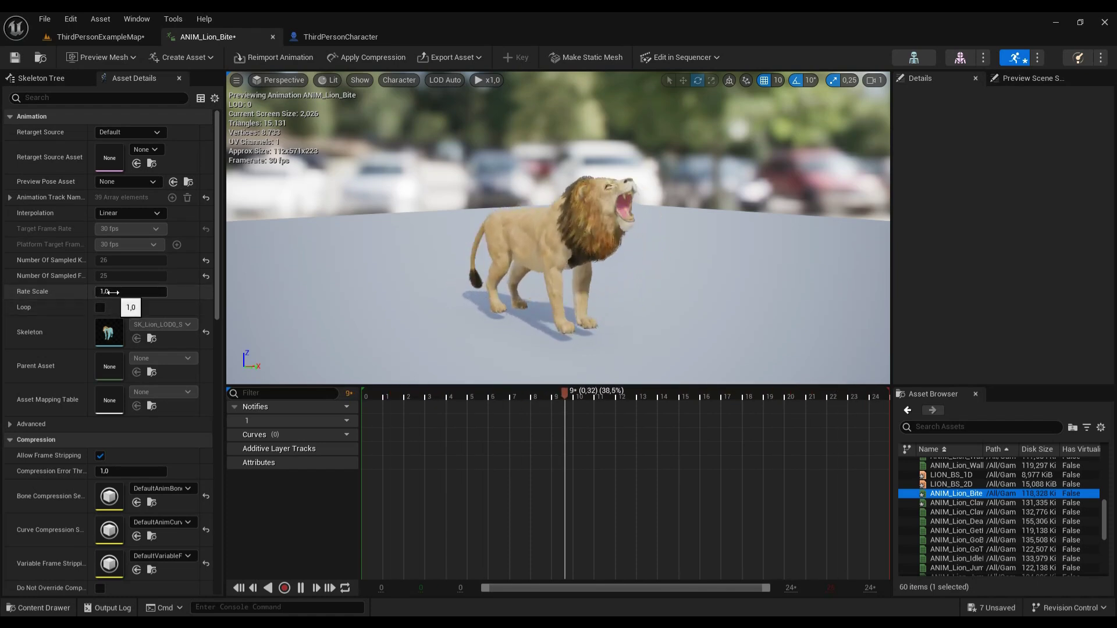
# Step: Vary the bite animation's Rate Scale between about 0.48 and 1.6 to test playback speeds
pyautogui.moveTo(122, 292); pyautogui.dragTo(45, 293)
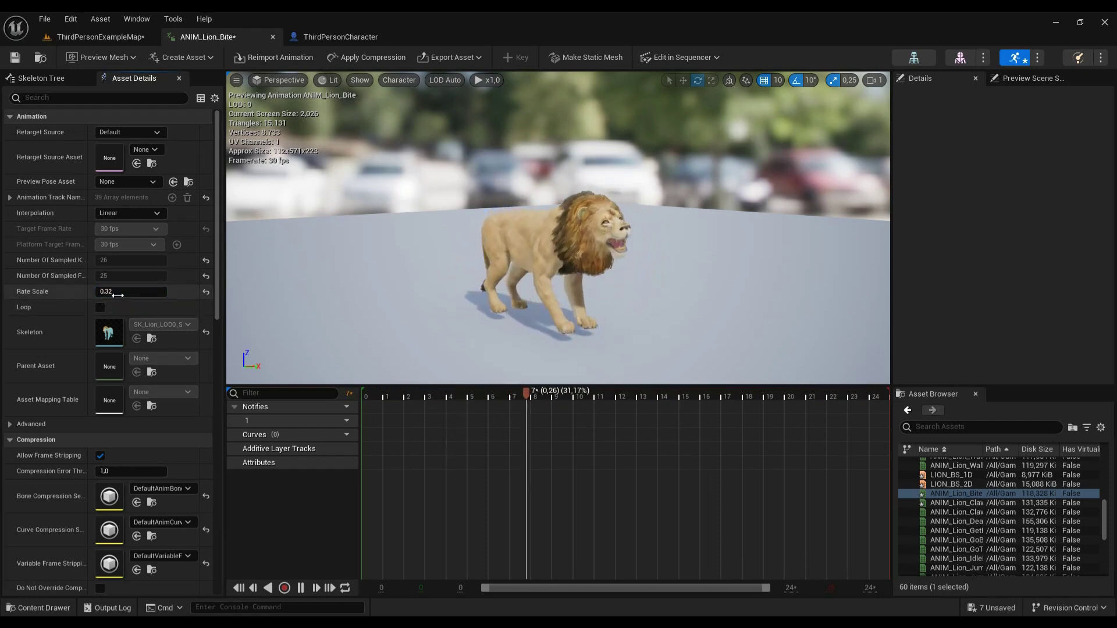
pyautogui.moveTo(35, 291); pyautogui.dragTo(122, 292)
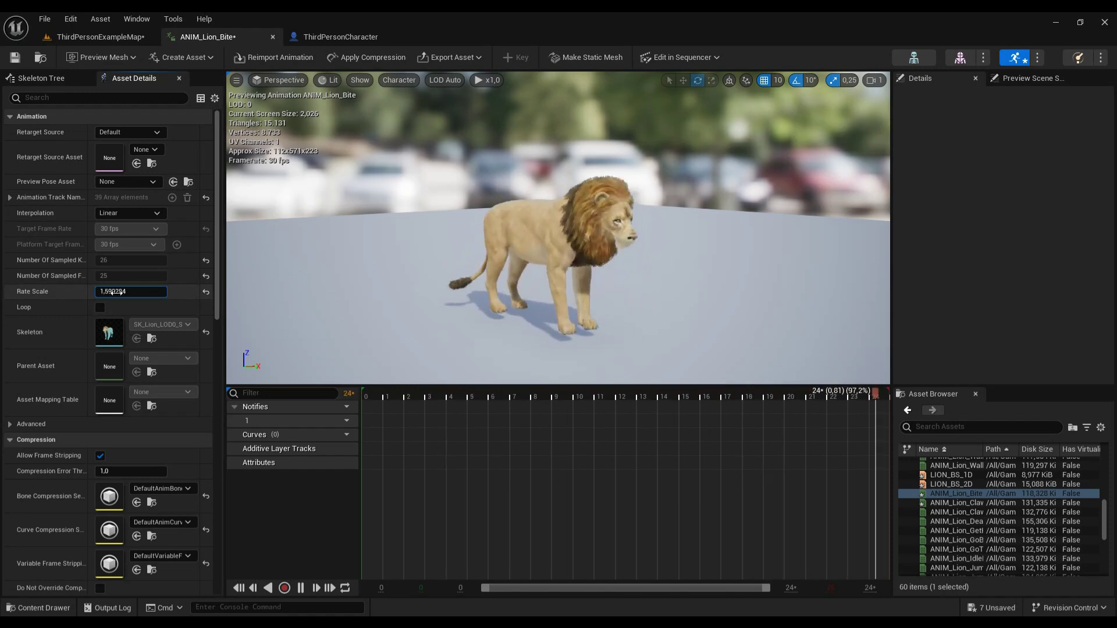
pyautogui.moveTo(122, 291); pyautogui.dragTo(134, 291)
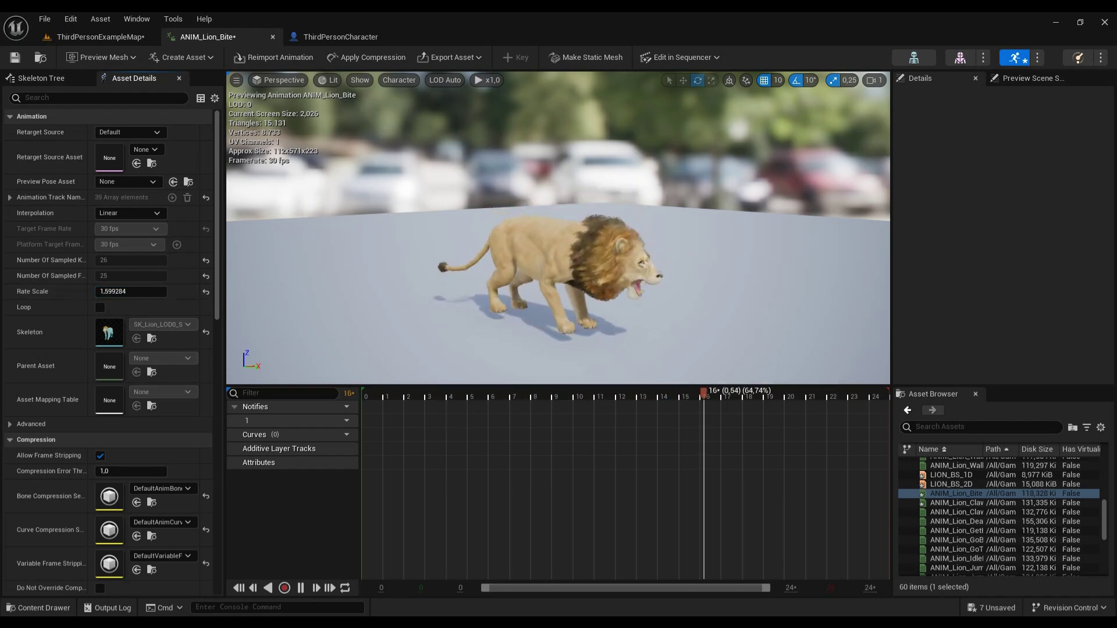
pyautogui.moveTo(130, 292); pyautogui.dragTo(103, 292)
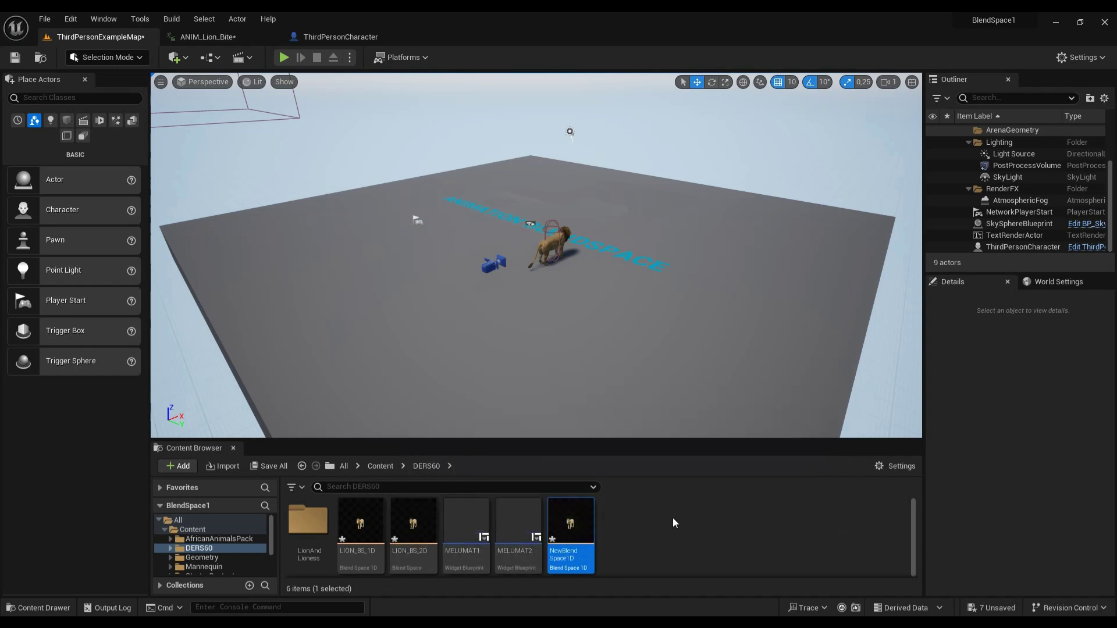
pyautogui.rightClick(673, 515)
pyautogui.moveTo(728, 288)
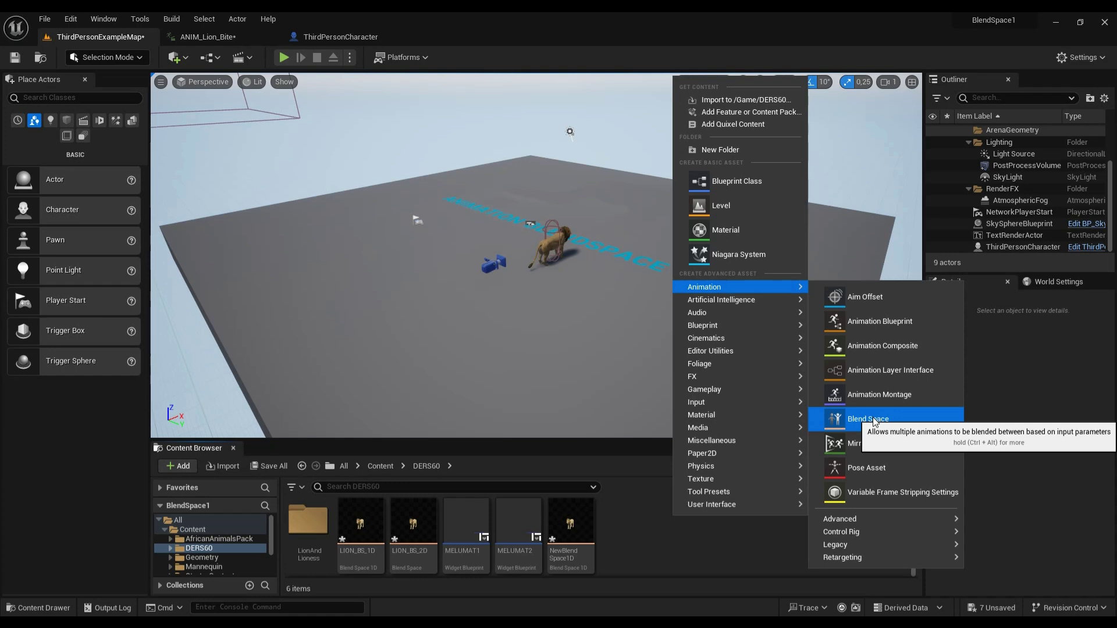
pyautogui.click(871, 420)
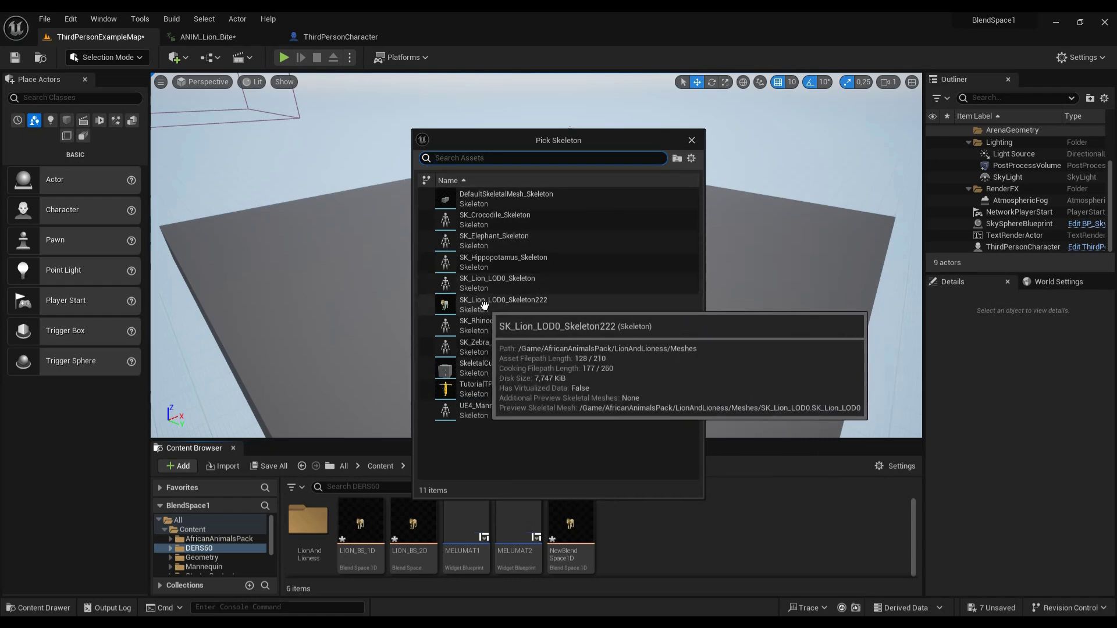
pyautogui.click(692, 140)
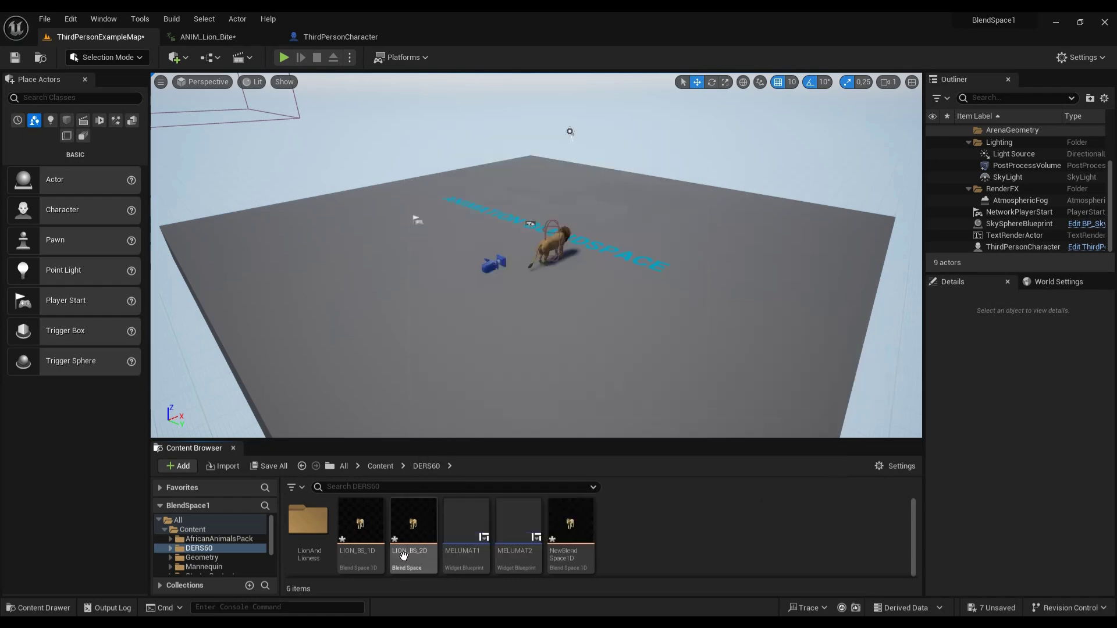
# Step: Open LION_BS_2D and preview the lion at the top-centre maximum-speed point of the grid
pyautogui.doubleClick(405, 520)
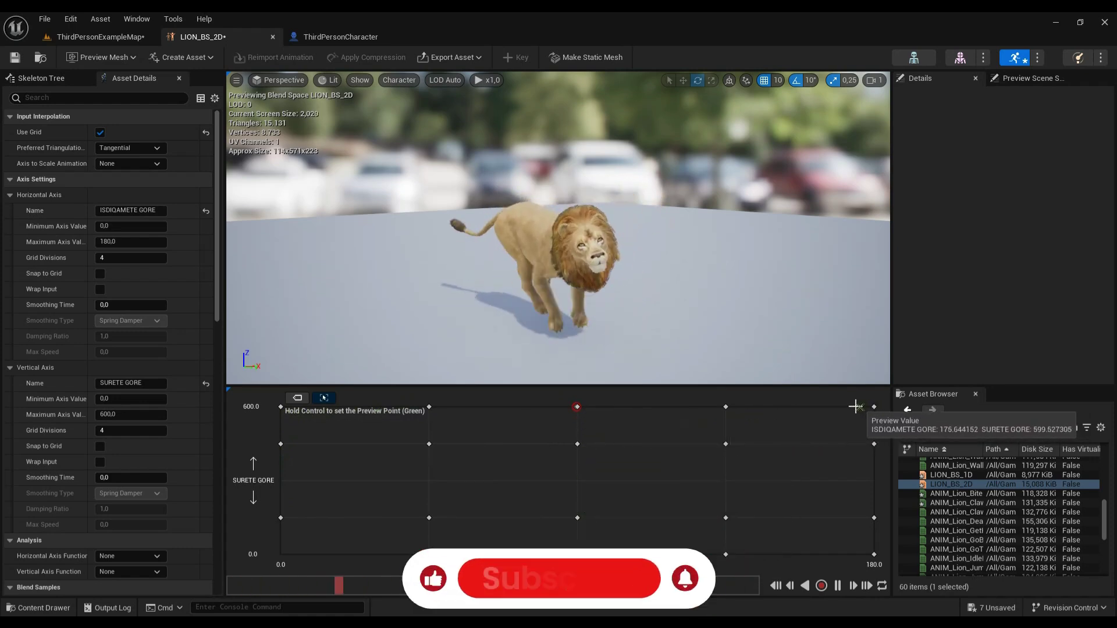
pyautogui.click(578, 408)
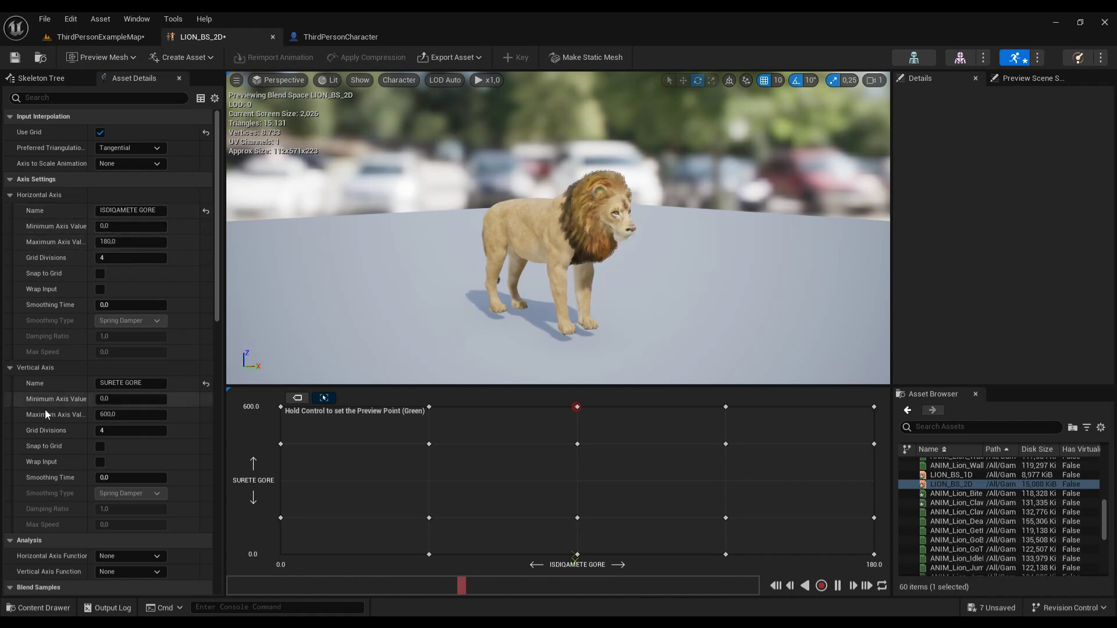
pyautogui.scroll(-3, 35, 372)
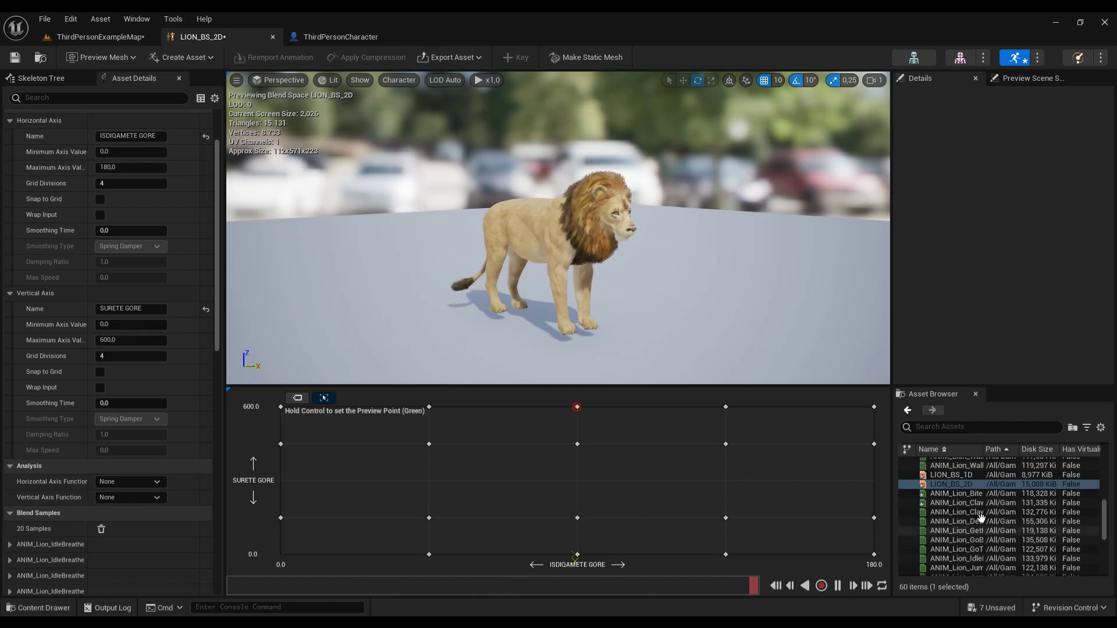
pyautogui.scroll(-3, 973, 484)
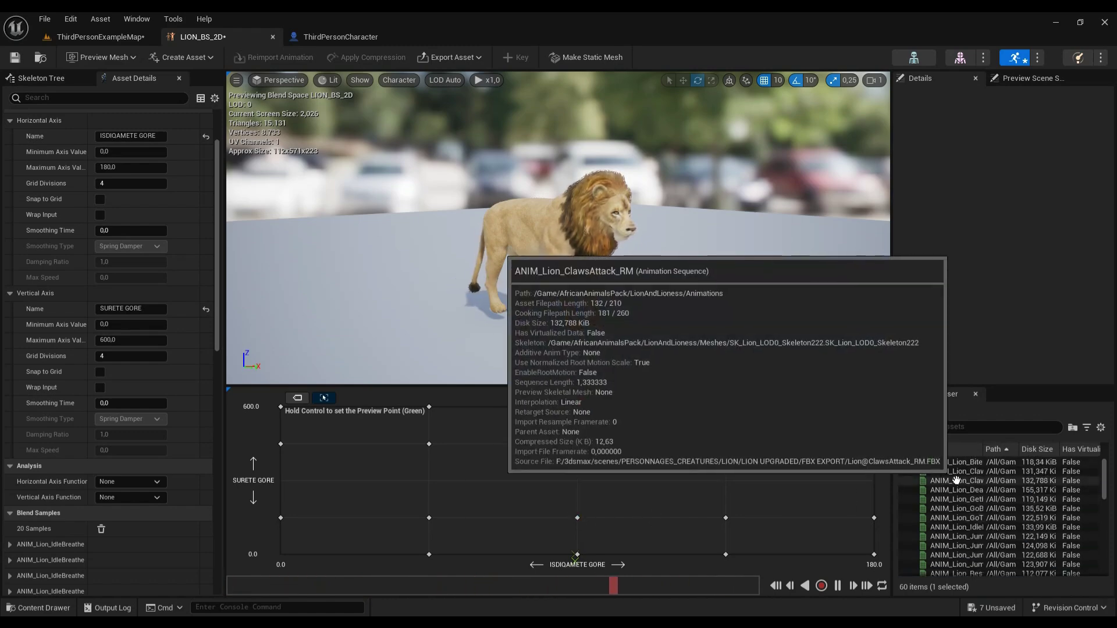
pyautogui.moveTo(977, 464)
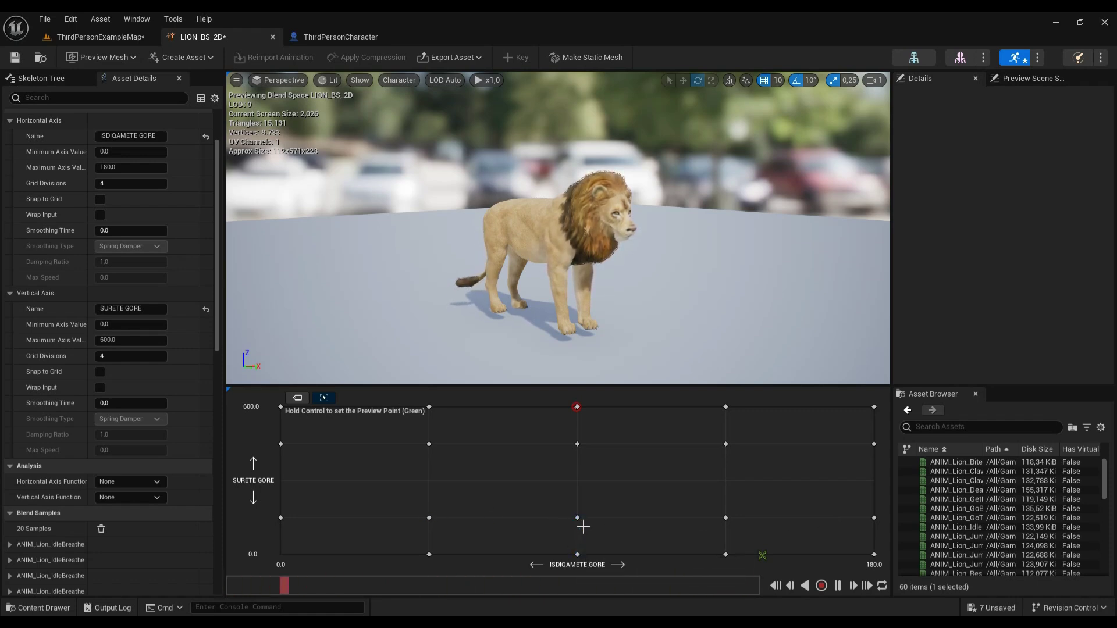
# Step: Move the preview point from a walk up to direction 90 and speed near 600
pyautogui.moveTo(577, 515)
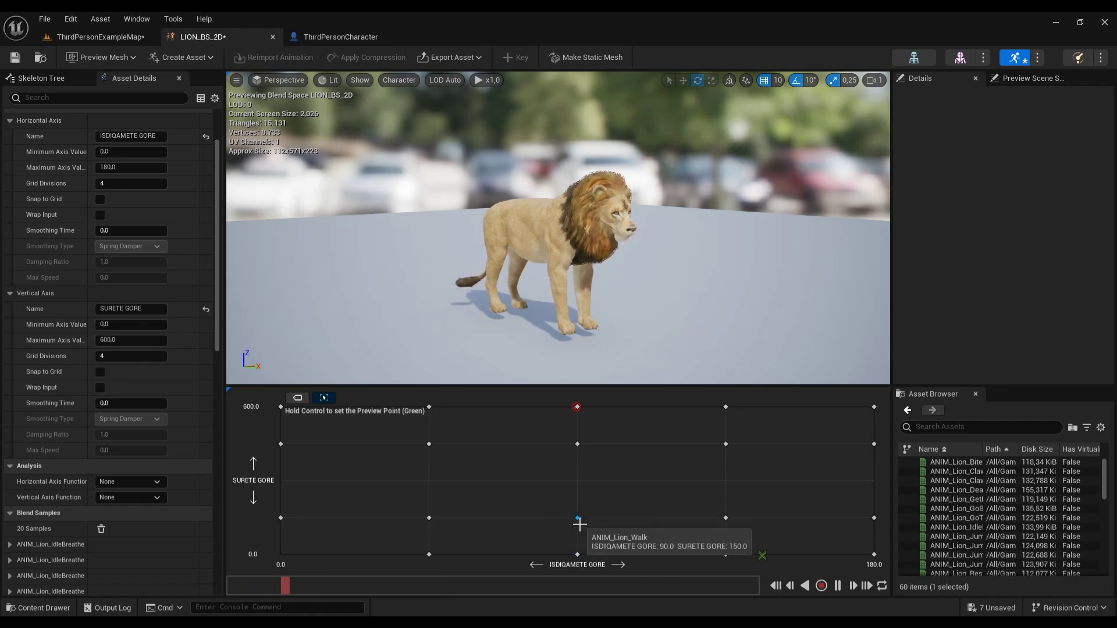
pyautogui.moveTo(577, 553)
pyautogui.press('ctrl')
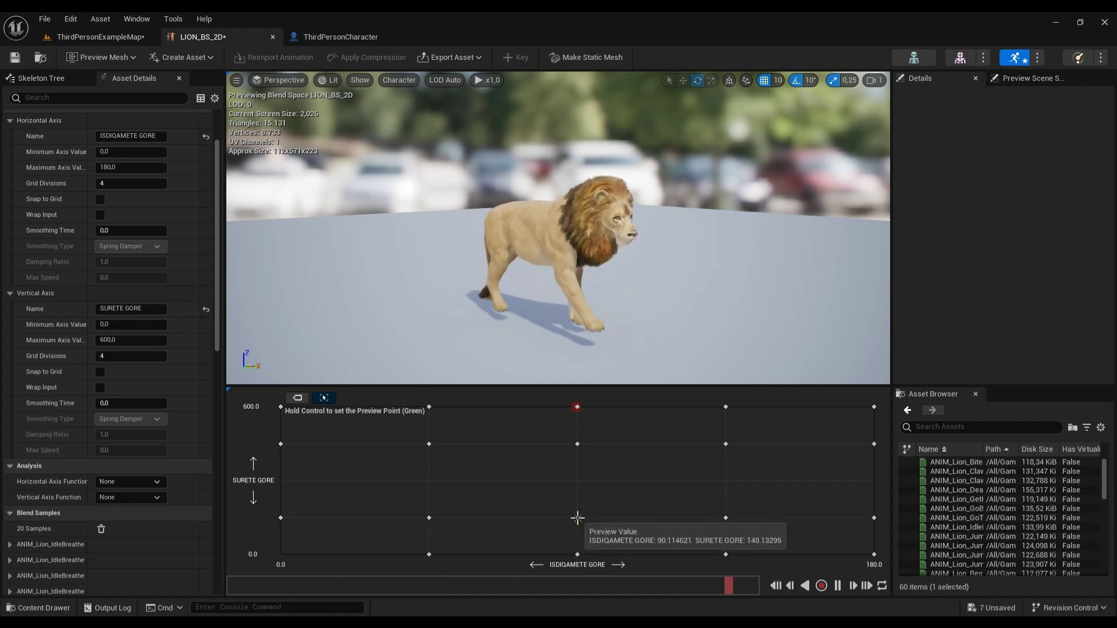
pyautogui.press('ctrl')
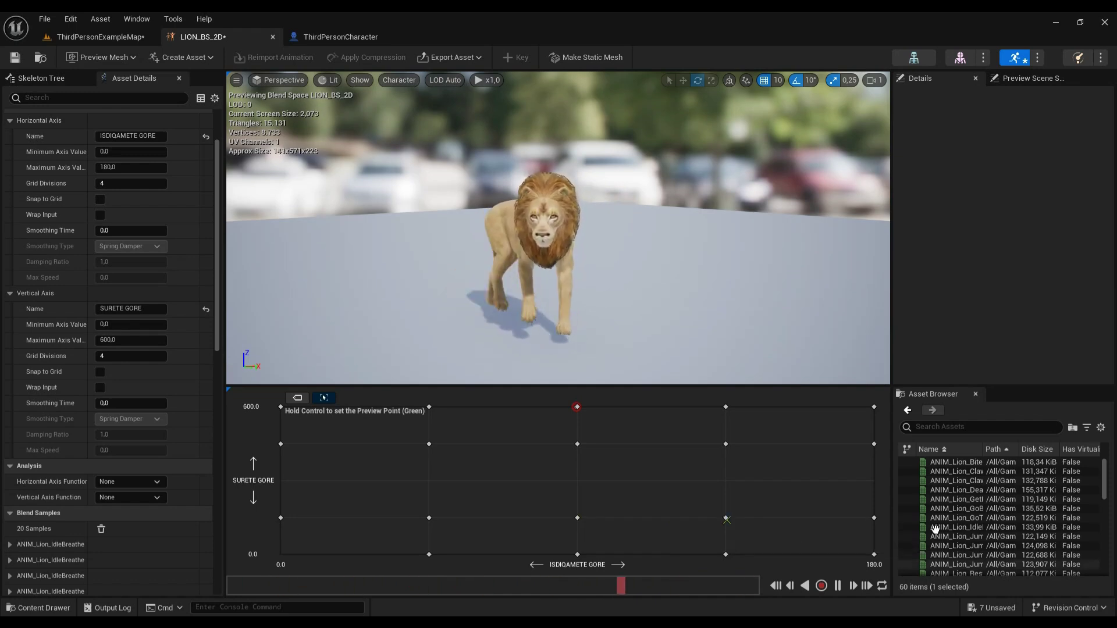
pyautogui.moveTo(976, 492)
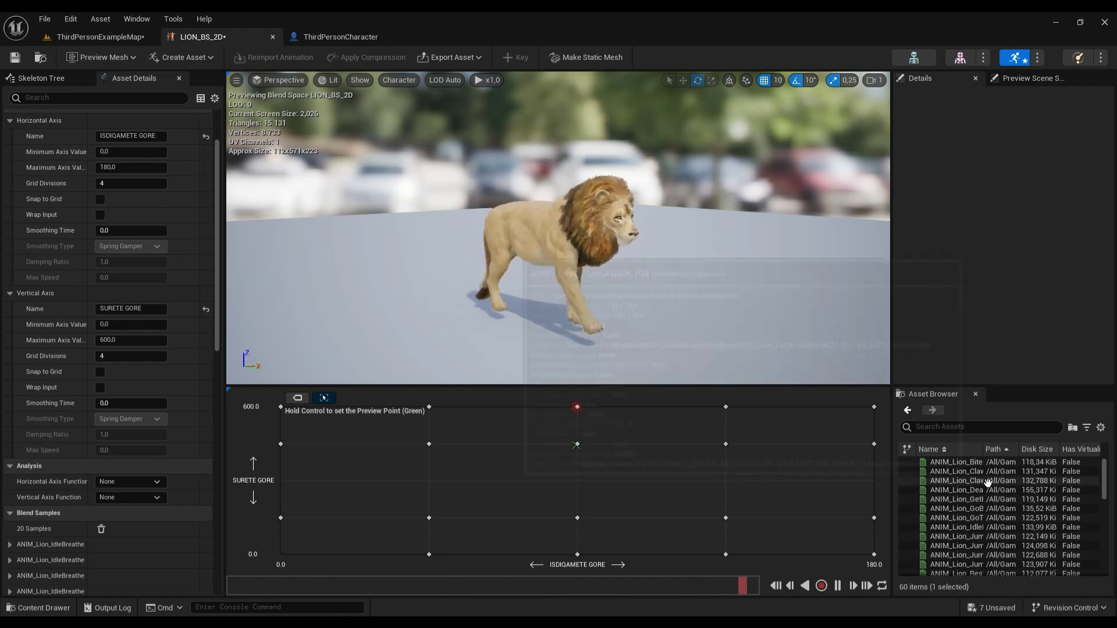
pyautogui.moveTo(577, 445)
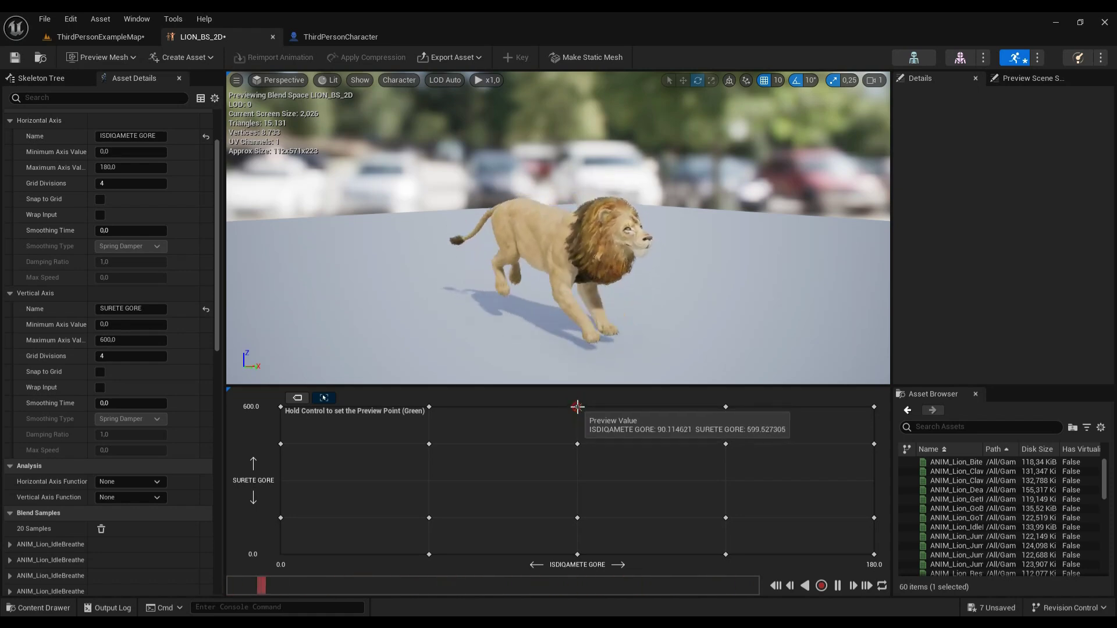
# Step: Select the top-centre full-speed sample in the LION_BS_2D grid
pyautogui.click(577, 407)
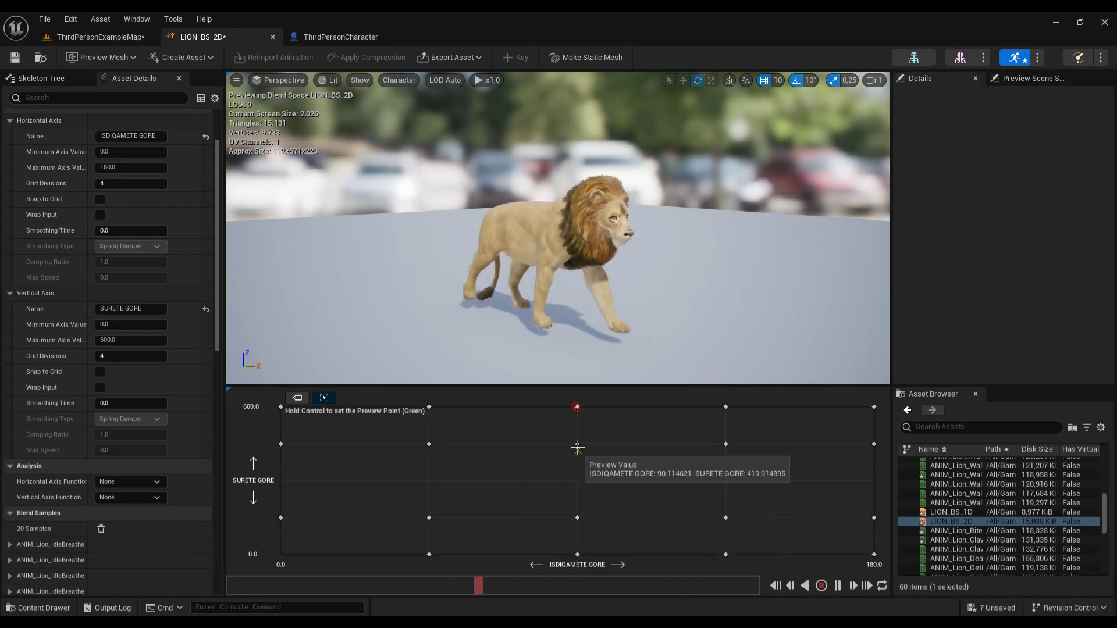
pyautogui.click(577, 407)
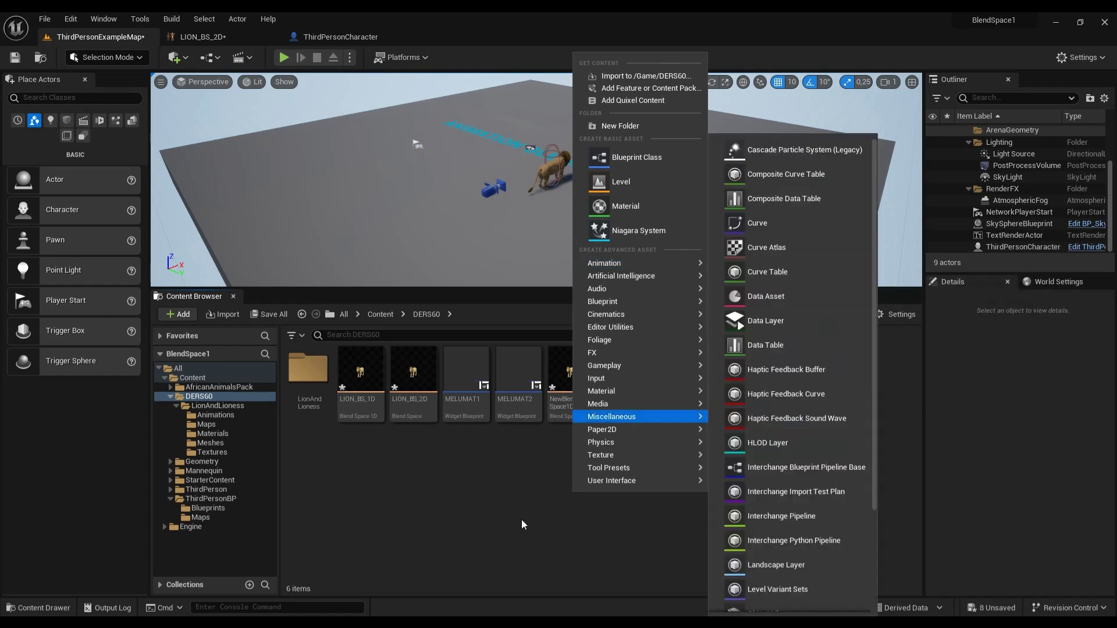
# Step: Dismiss the DERS60 new-asset menus and return to LION_BS_2D, pulling the preview camera back
pyautogui.click(461, 461)
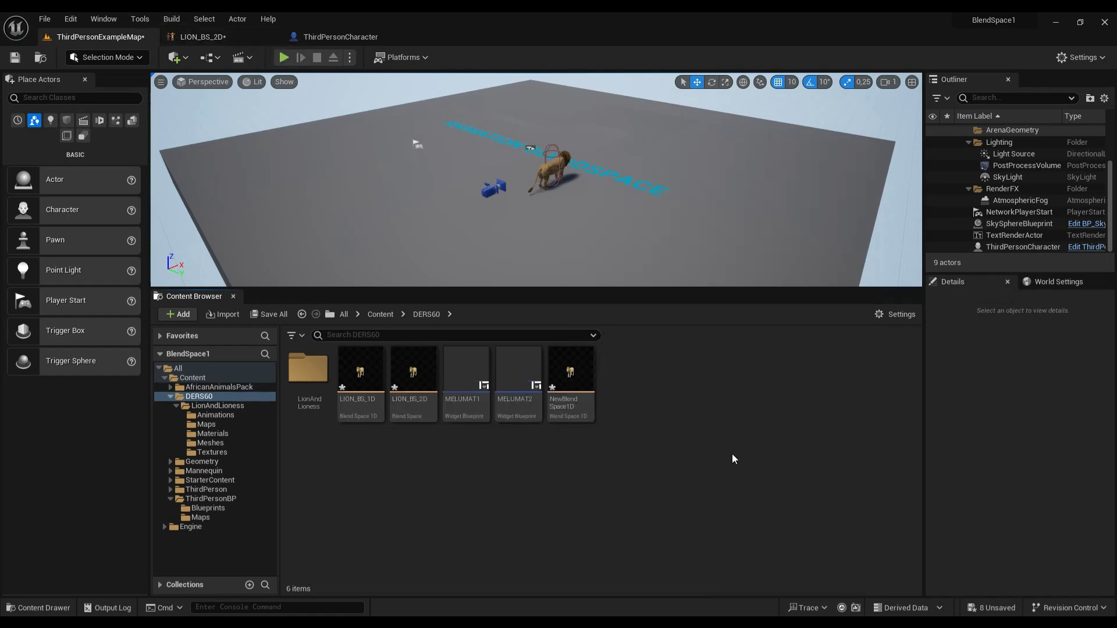
pyautogui.rightClick(627, 476)
pyautogui.moveTo(749, 245)
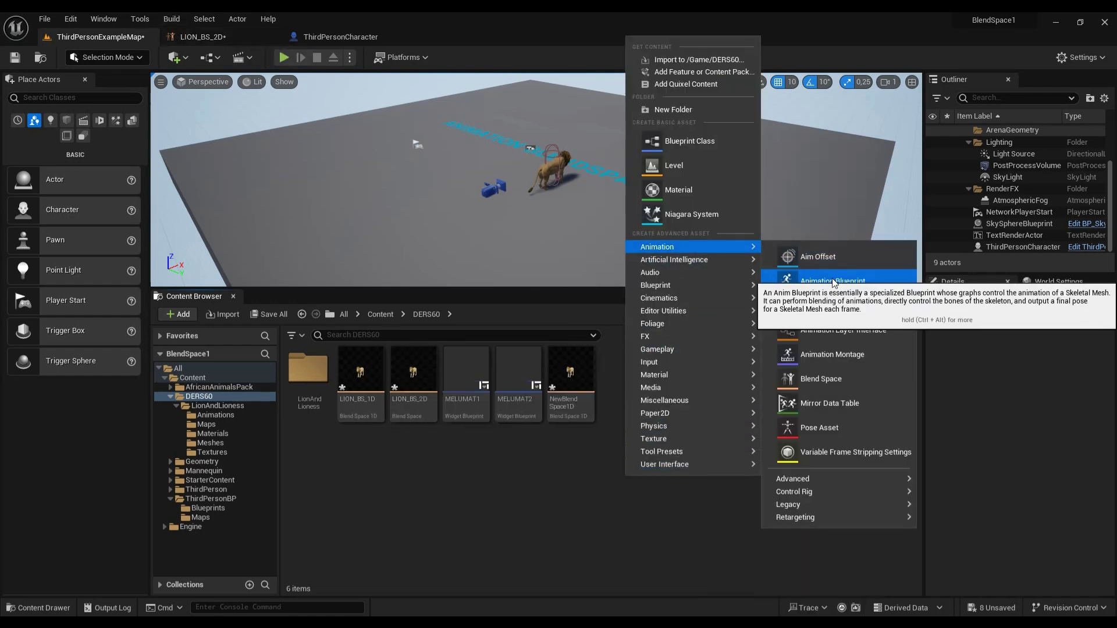
pyautogui.click(554, 516)
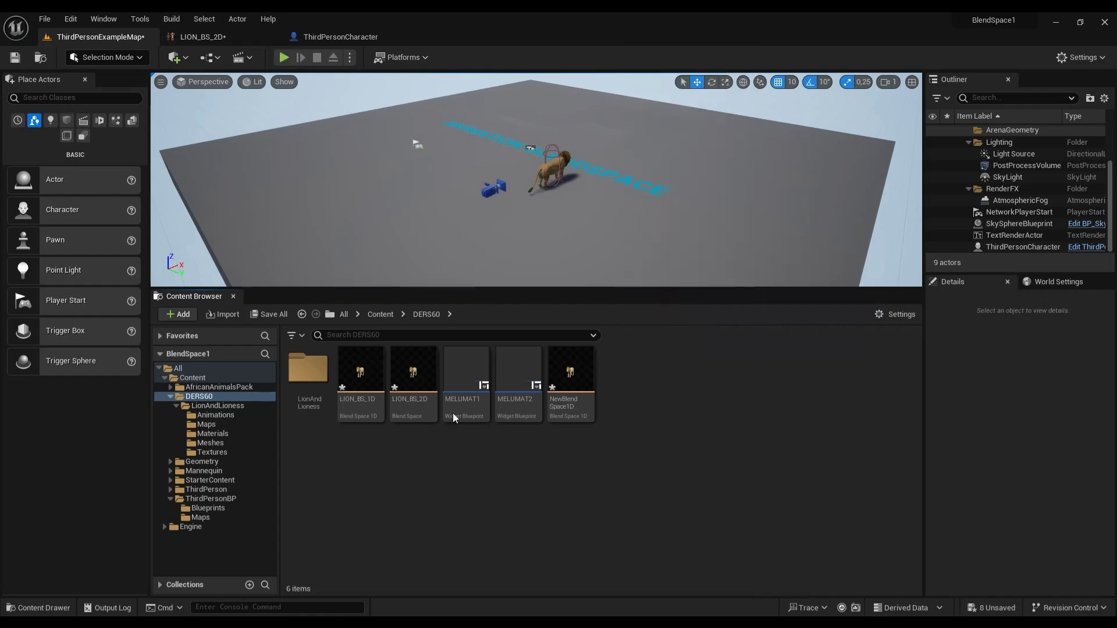
pyautogui.click(242, 40)
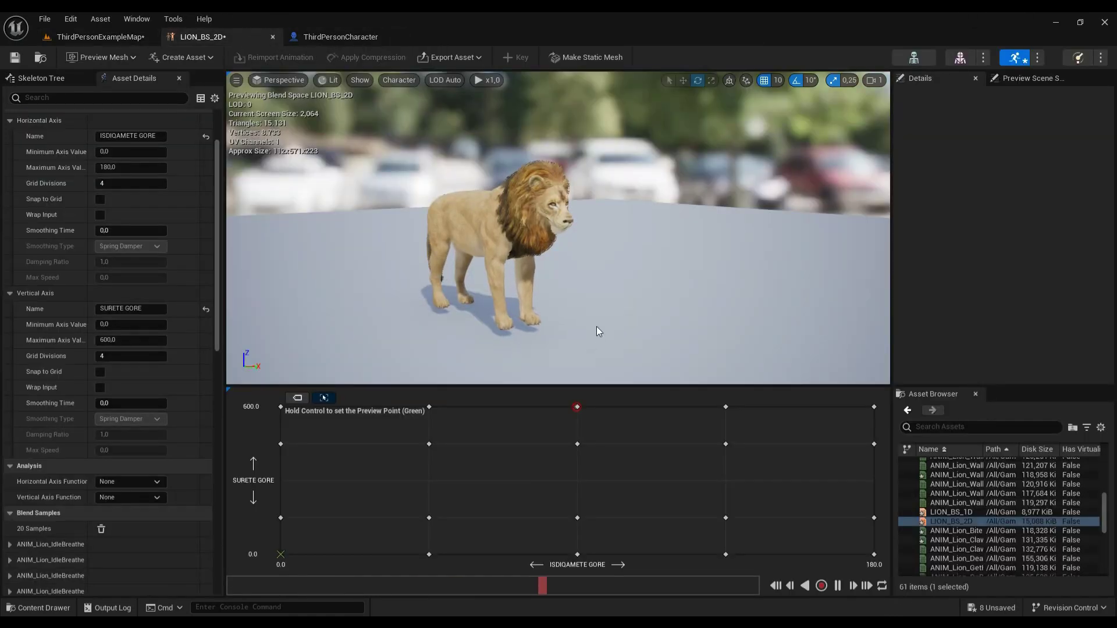
pyautogui.moveTo(596, 331); pyautogui.dragTo(585, 346)
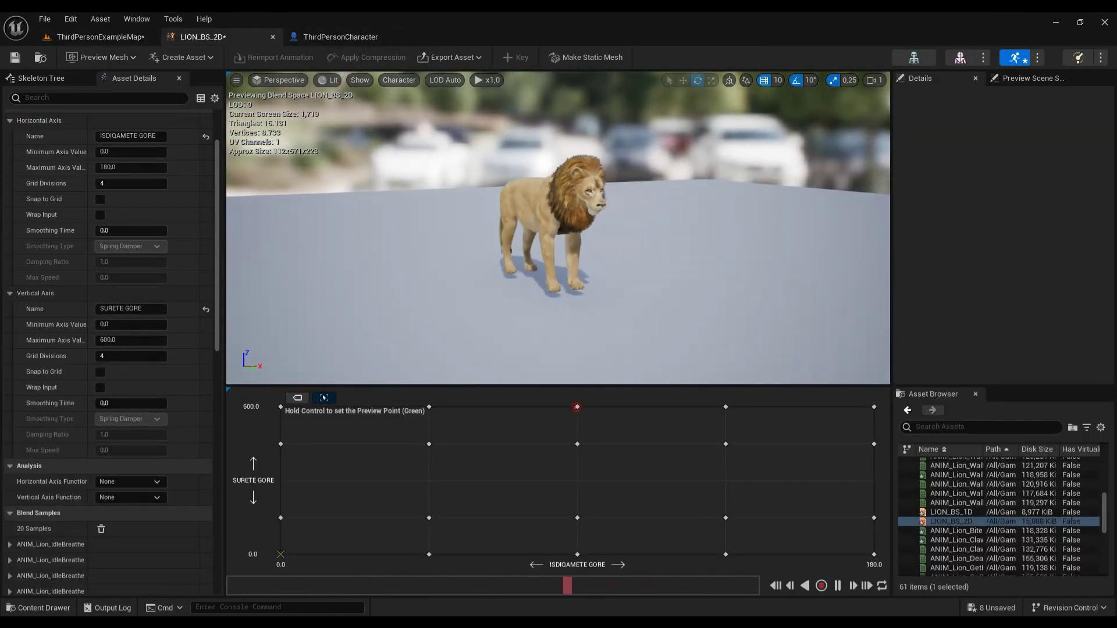